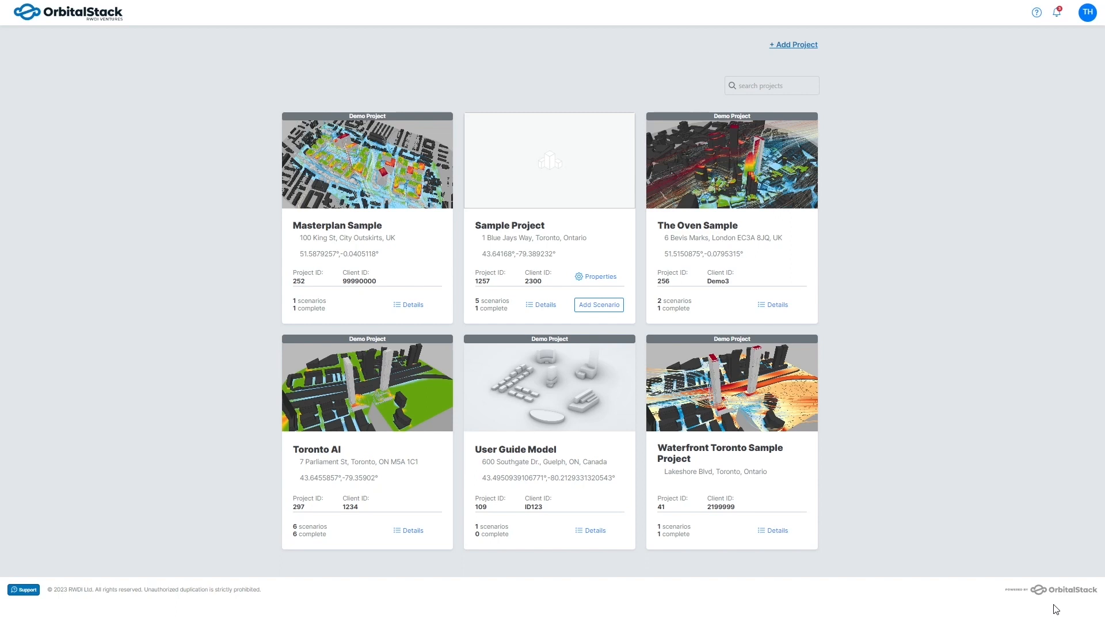
Start a new project named Sample with reference ID 2300, enter the site's street address and enable auto-generated surrounds/context model
{"action": "left_click", "coordinate": [797, 46]}
{"action": "left_click", "coordinate": [547, 236]}
{"action": "type", "text": "Sample"}
{"action": "key", "text": "Tab"}
{"action": "type", "text": "2300"}
{"action": "key", "text": "Tab"}
{"action": "type", "text": "1"}
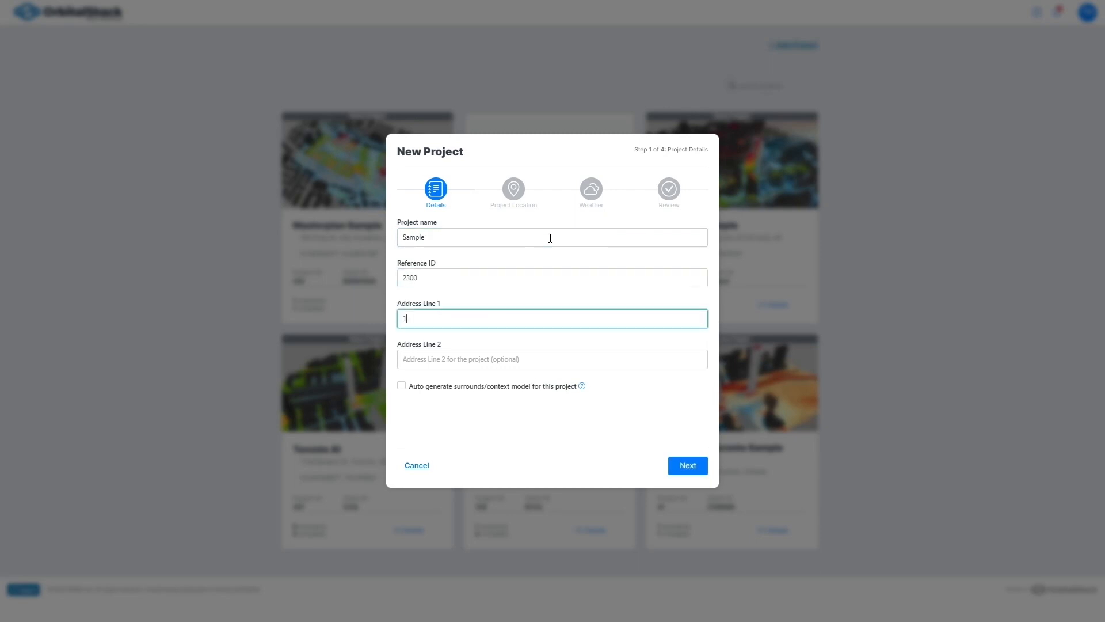
{"action": "type", "text": " Blue Jays Way, Toronto, Ontario"}
{"action": "left_click", "coordinate": [402, 386]}
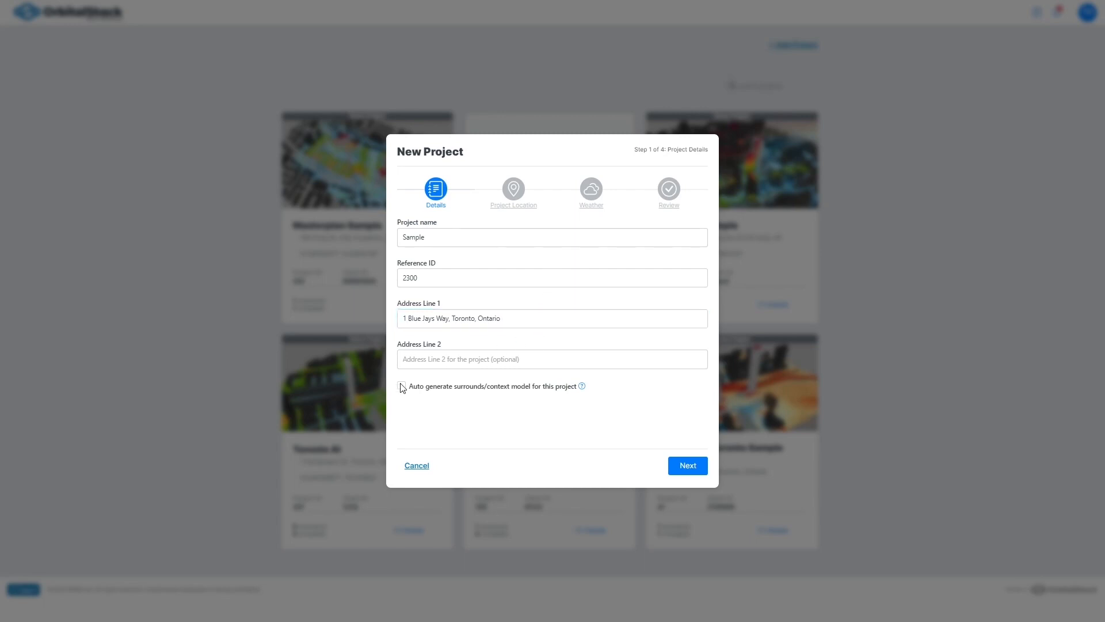
{"action": "left_click", "coordinate": [682, 467]}
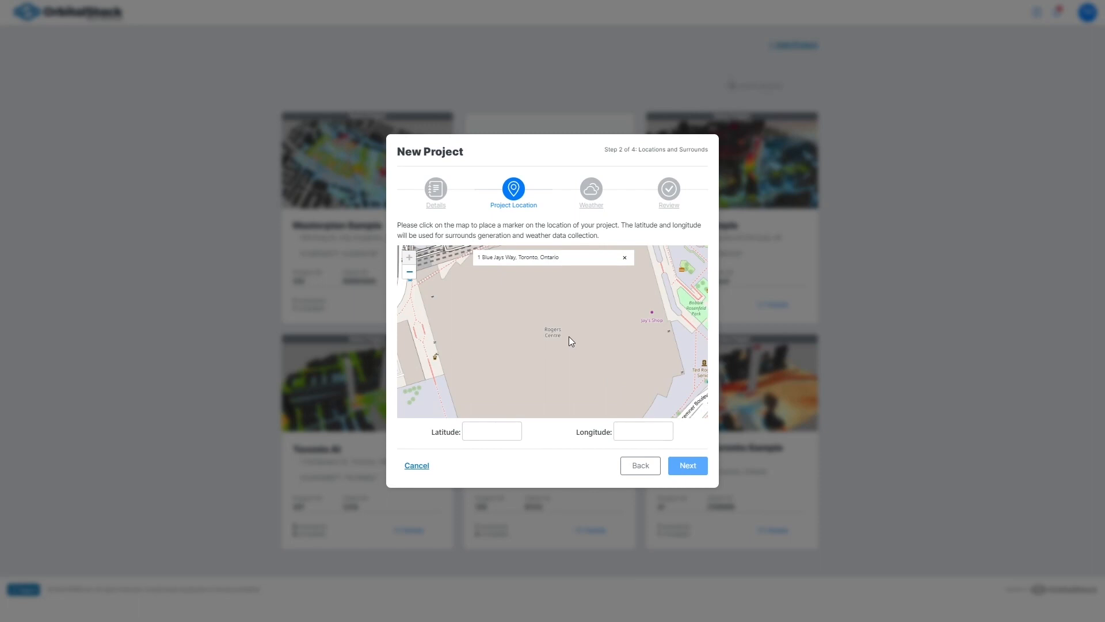
Place the project location marker at the northwest edge of Rogers Centre, latitude 43.642133 and longitude -79.390477, and accept the location
{"action": "left_click", "coordinate": [563, 336]}
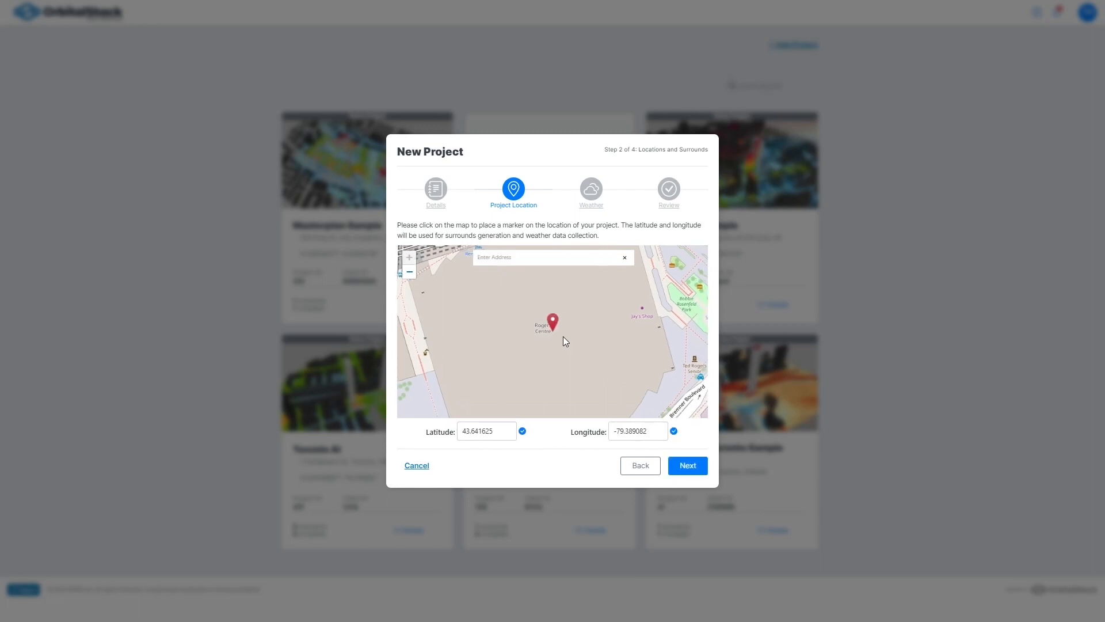
{"action": "scroll", "coordinate": [562, 336], "scroll_direction": "down", "scroll_amount": 3}
{"action": "scroll", "coordinate": [562, 336], "scroll_direction": "down", "scroll_amount": 2}
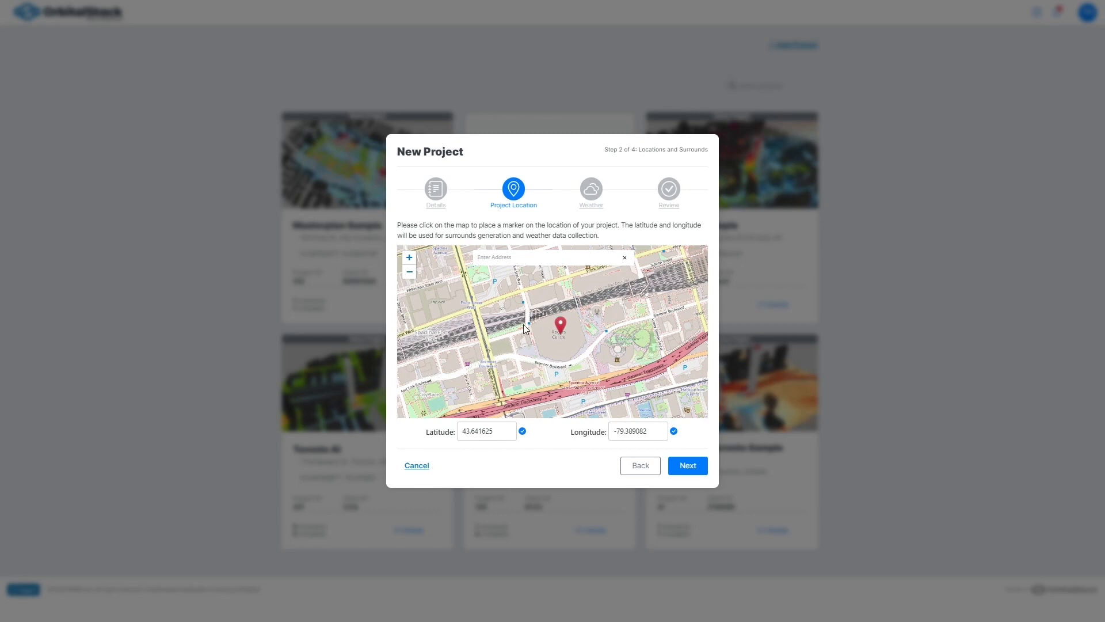
{"action": "left_click", "coordinate": [516, 332]}
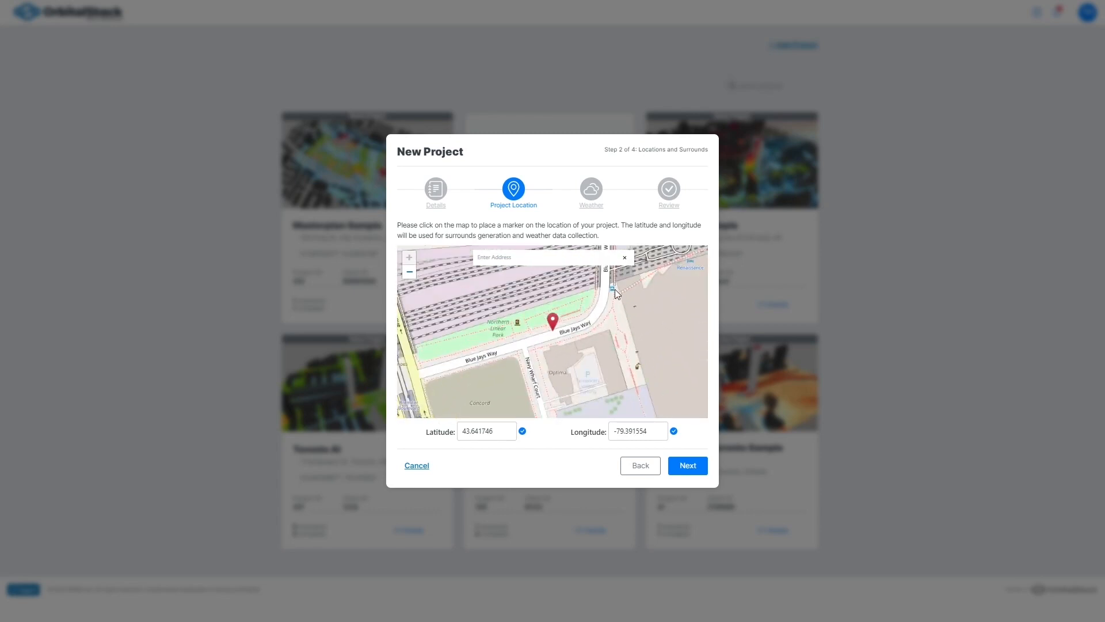
{"action": "left_click", "coordinate": [644, 286]}
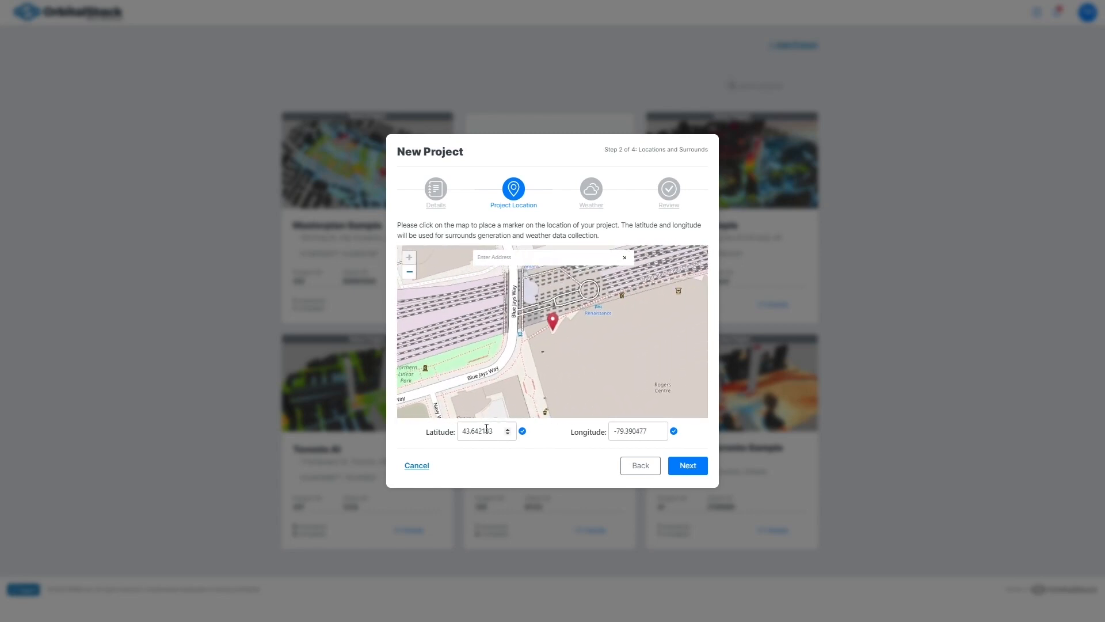
{"action": "left_click", "coordinate": [468, 432]}
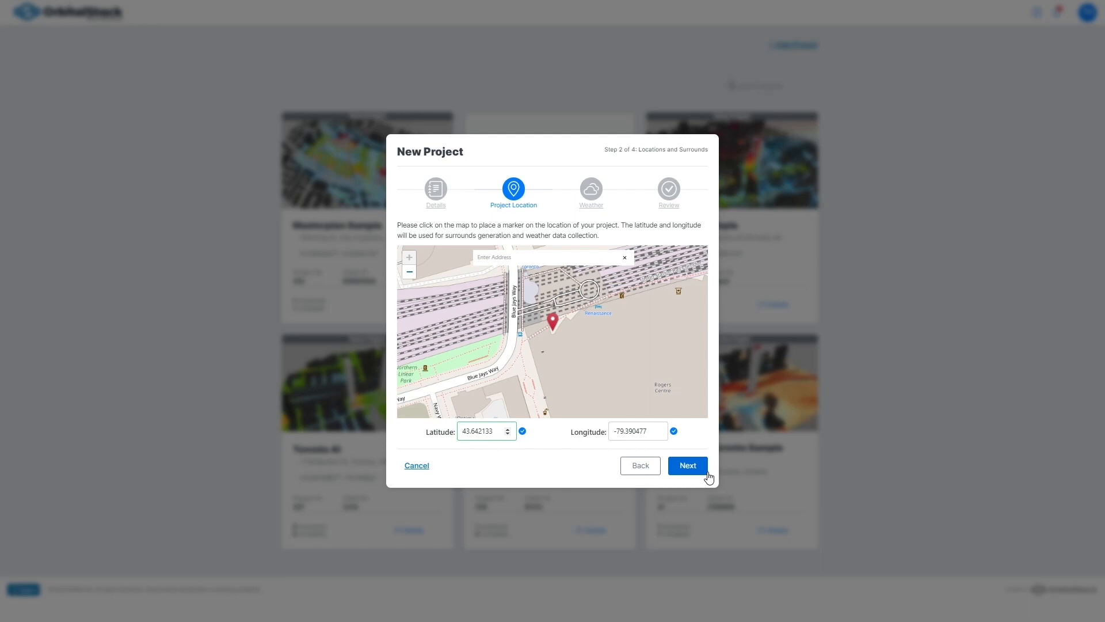
{"action": "left_click", "coordinate": [688, 465]}
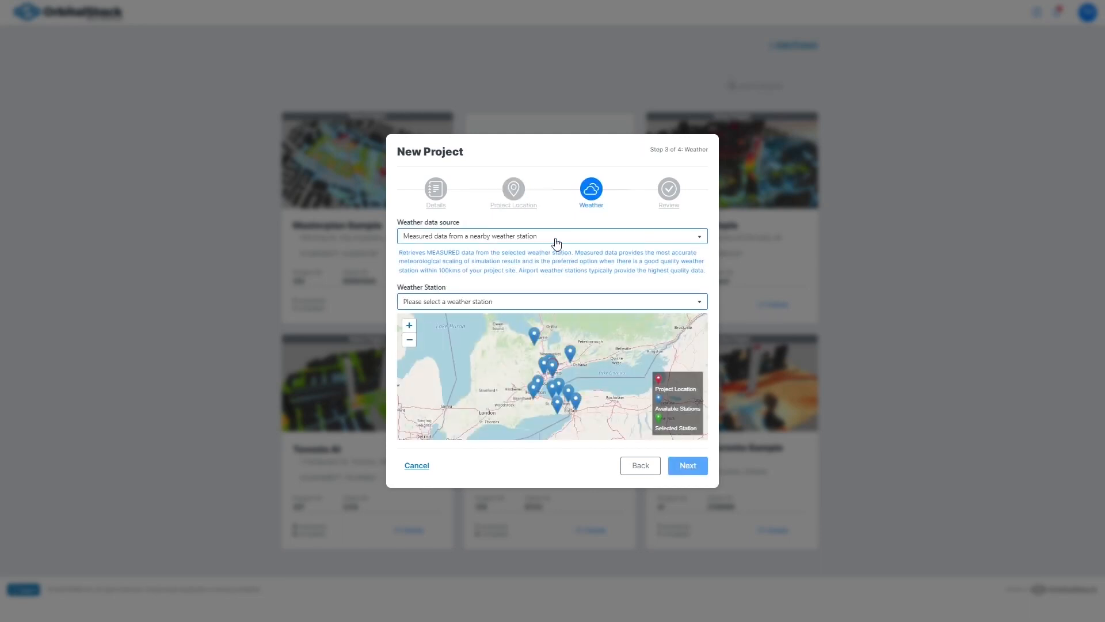
Examine the weather data source options and load the full list of nearby weather stations
{"action": "left_click", "coordinate": [556, 243]}
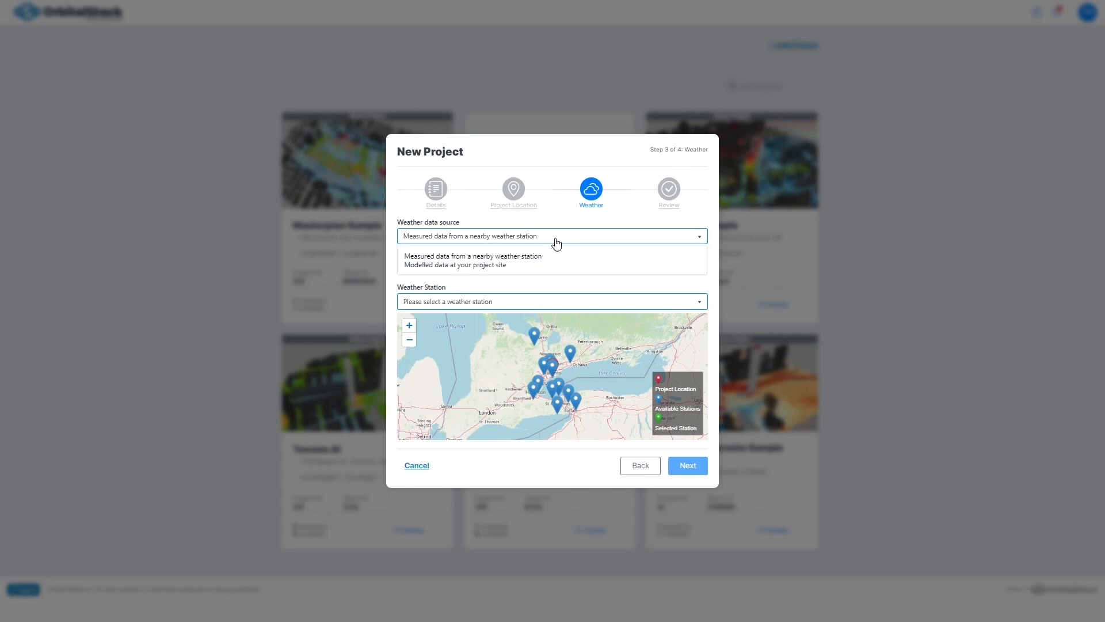
{"action": "left_click", "coordinate": [539, 262]}
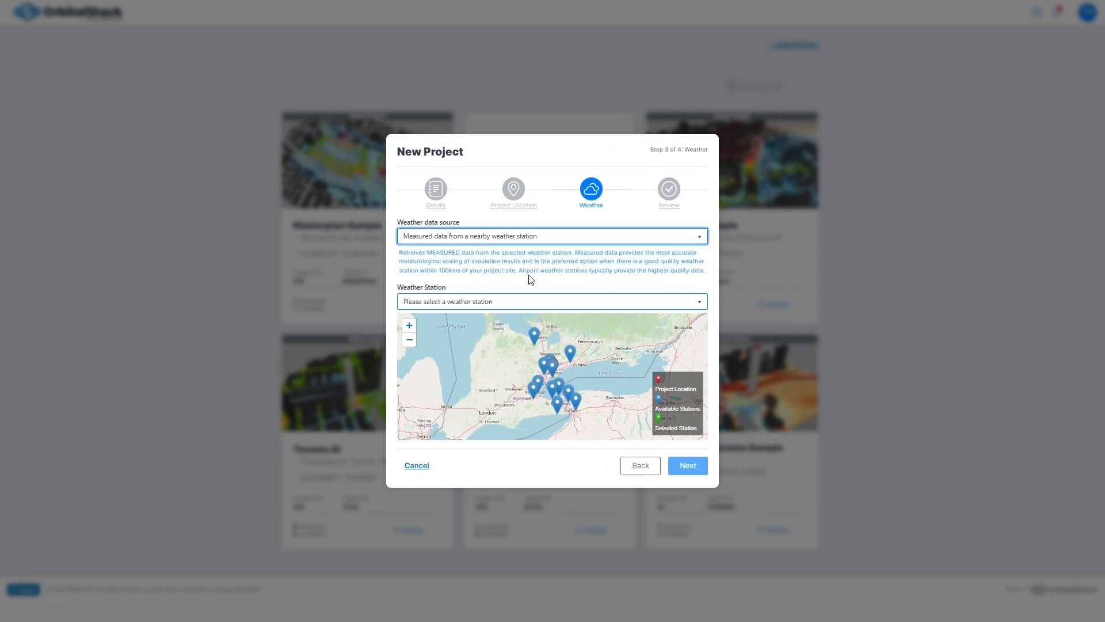
{"action": "left_click", "coordinate": [519, 305]}
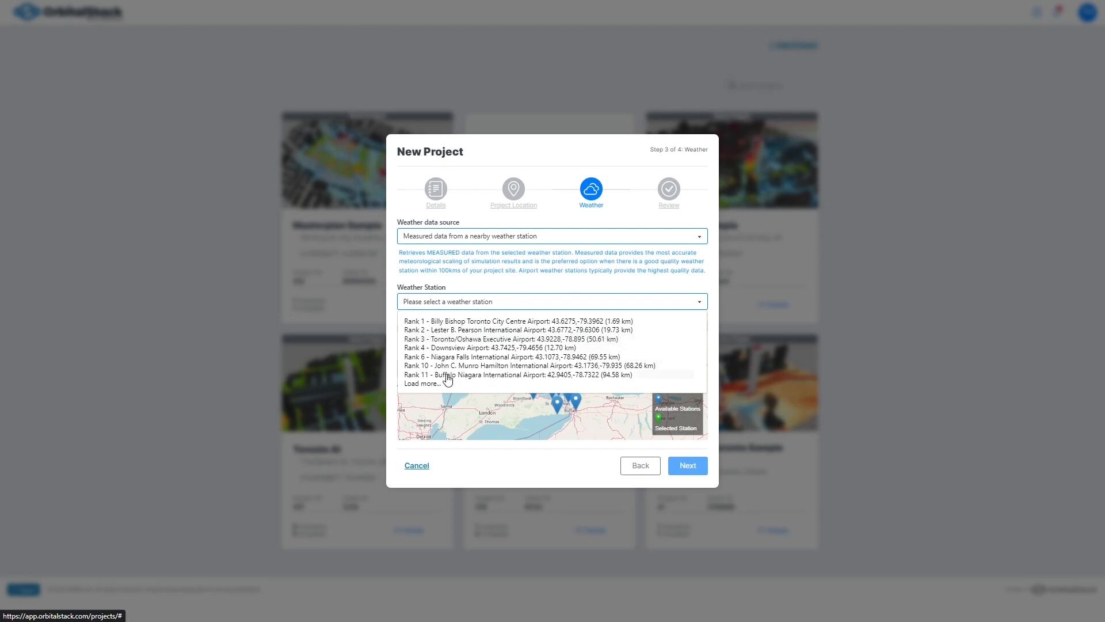
{"action": "left_click", "coordinate": [426, 383]}
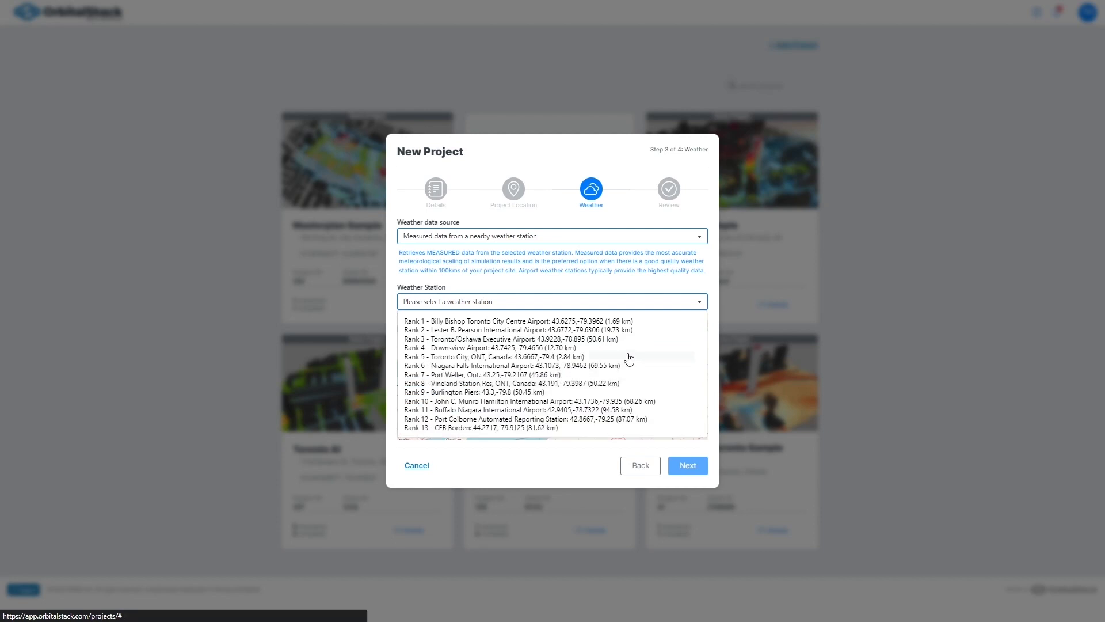
Try modelled data at the project site as the weather source and return to measured data from a nearby weather station
{"action": "left_click", "coordinate": [593, 236]}
{"action": "left_click", "coordinate": [523, 266]}
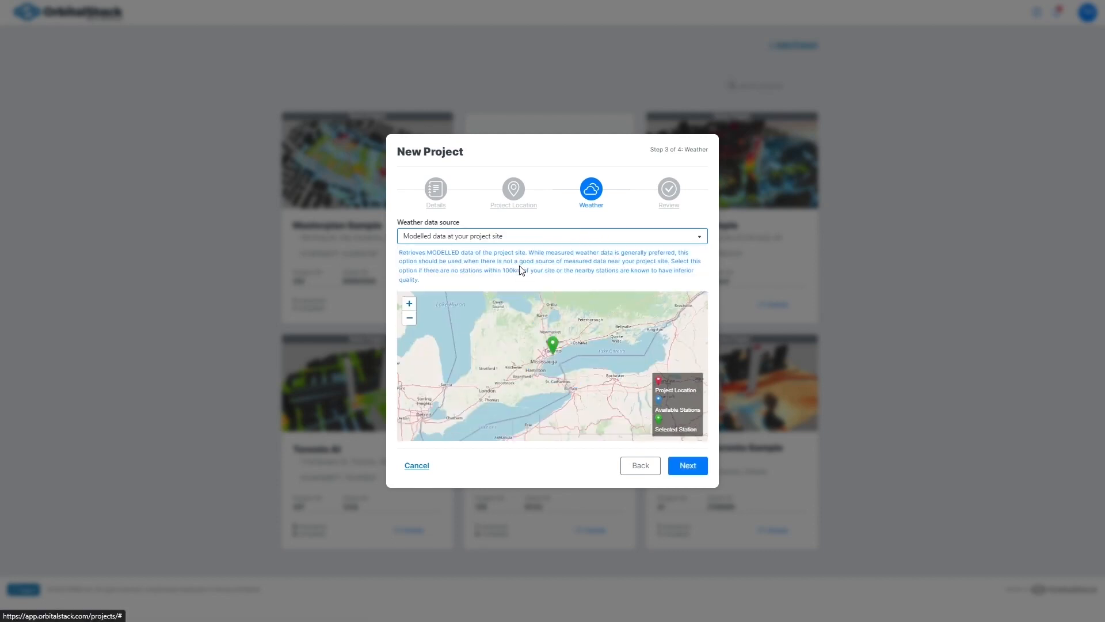
{"action": "left_click", "coordinate": [615, 237]}
{"action": "left_click", "coordinate": [571, 257]}
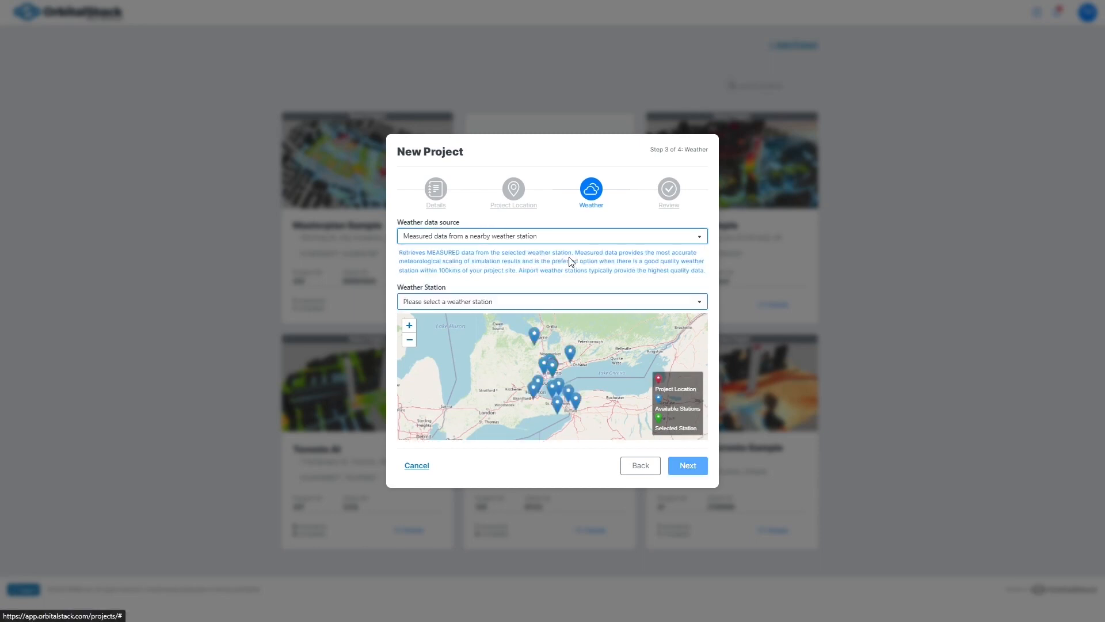
Choose Lester B. Pearson International Airport as the weather station and create the project
{"action": "left_click", "coordinate": [535, 302]}
{"action": "left_click", "coordinate": [527, 330]}
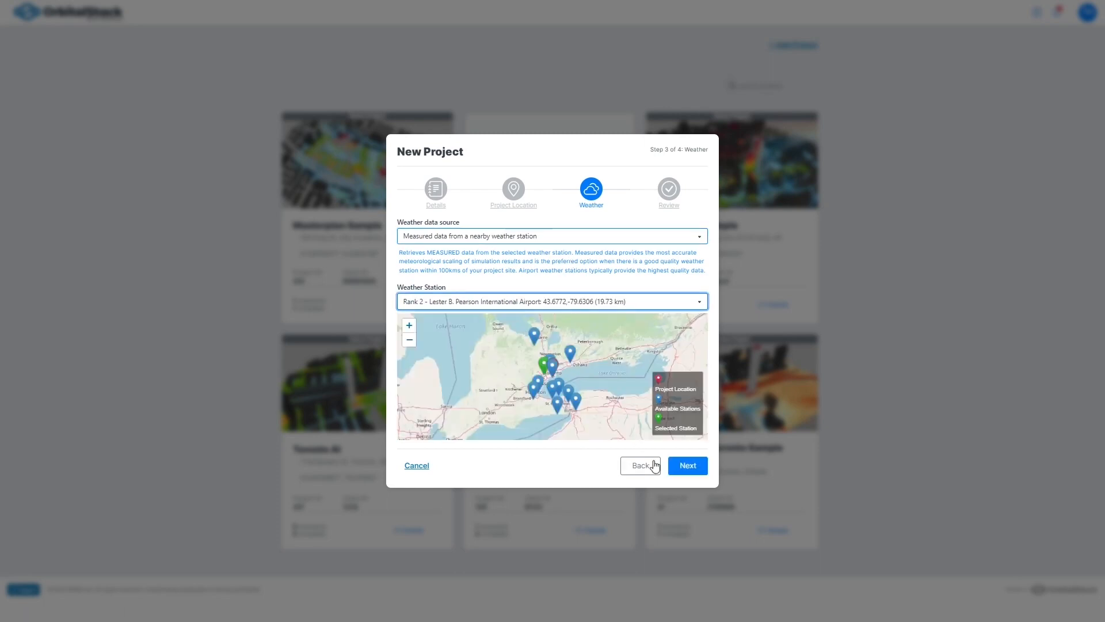
{"action": "left_click", "coordinate": [692, 471]}
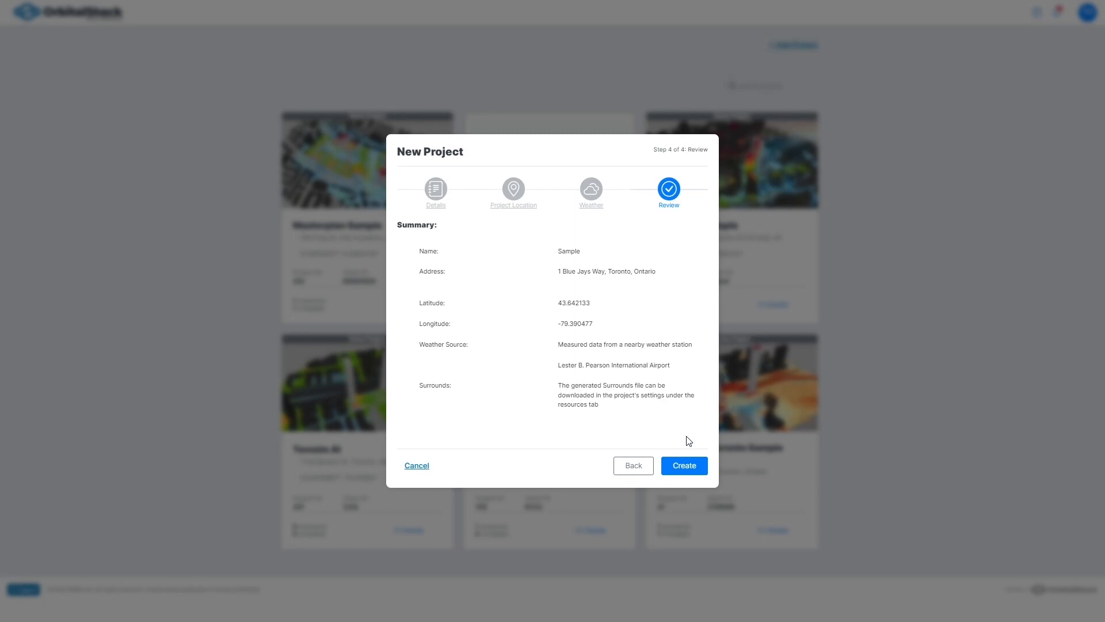
{"action": "left_click", "coordinate": [634, 465]}
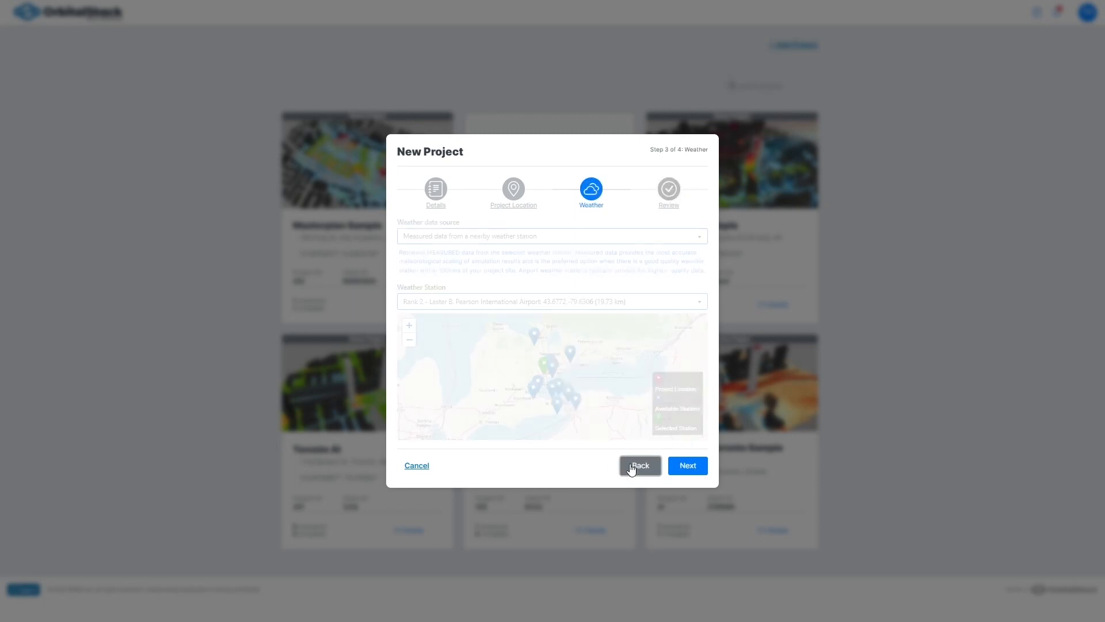
{"action": "left_click", "coordinate": [694, 469]}
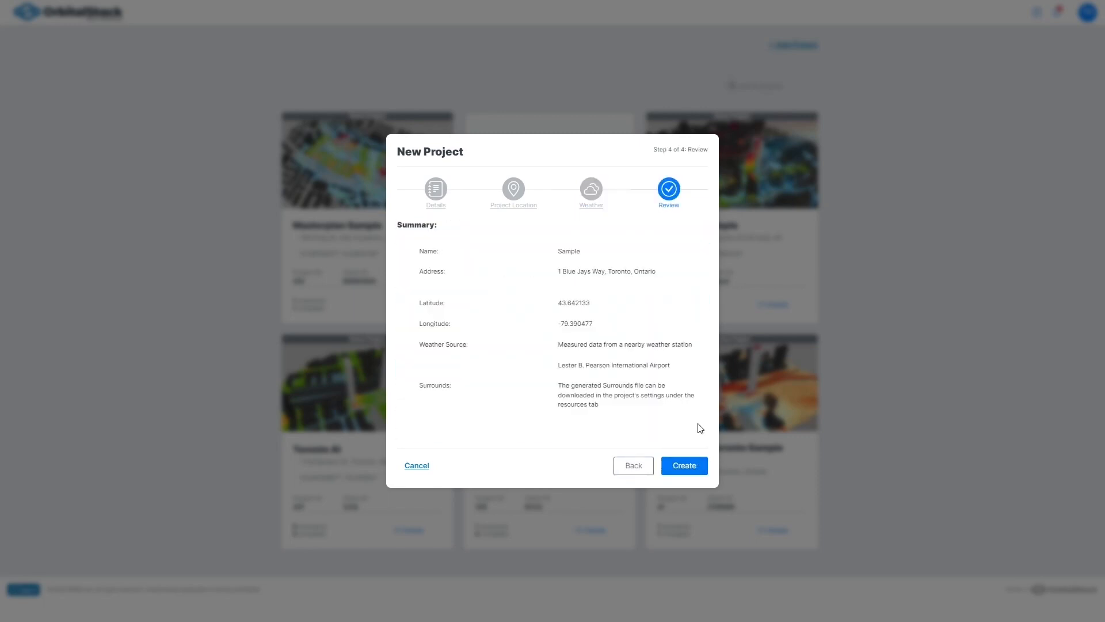
{"action": "left_click", "coordinate": [671, 465]}
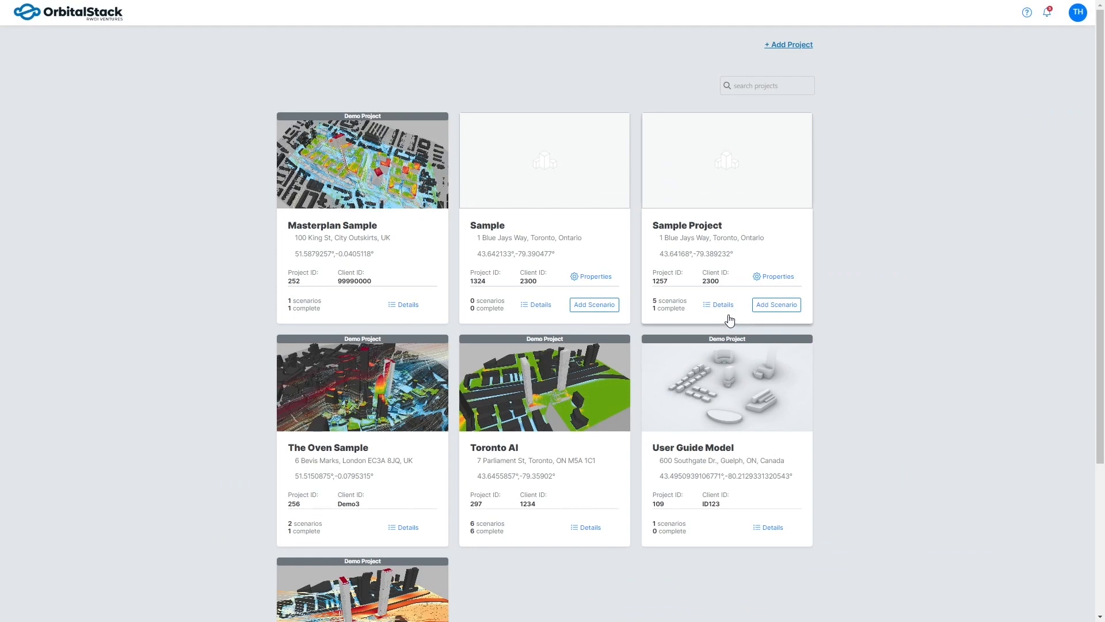
Add a scenario named Test Scenario to Sample Project with the AI job level, keeping Pedestrian Level Wind analysis and free trial credits
{"action": "left_click", "coordinate": [776, 304]}
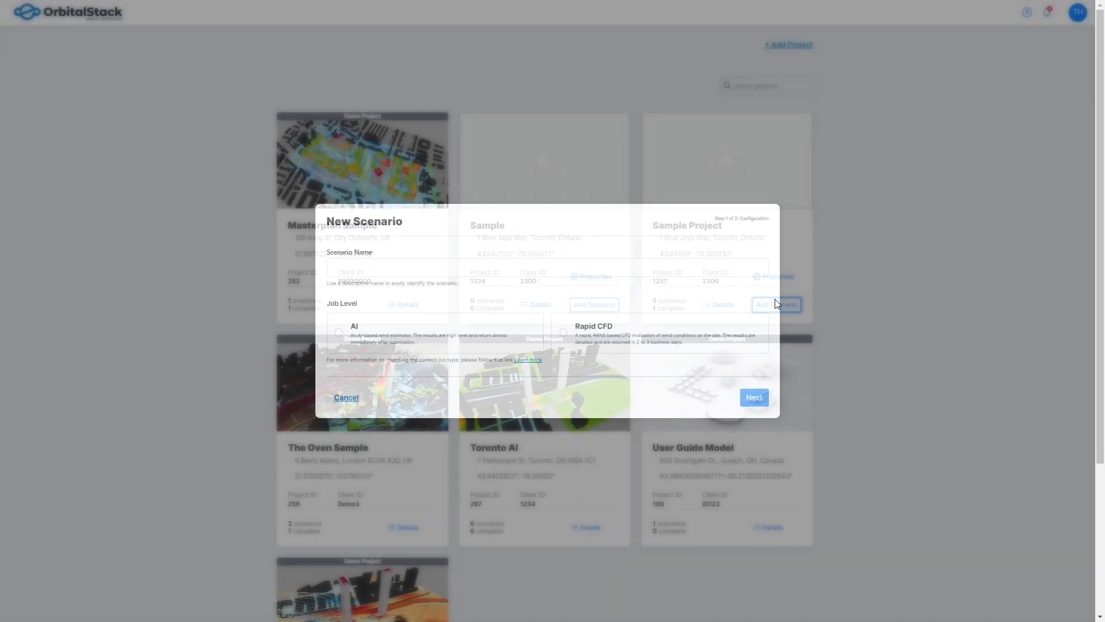
{"action": "left_click", "coordinate": [615, 272]}
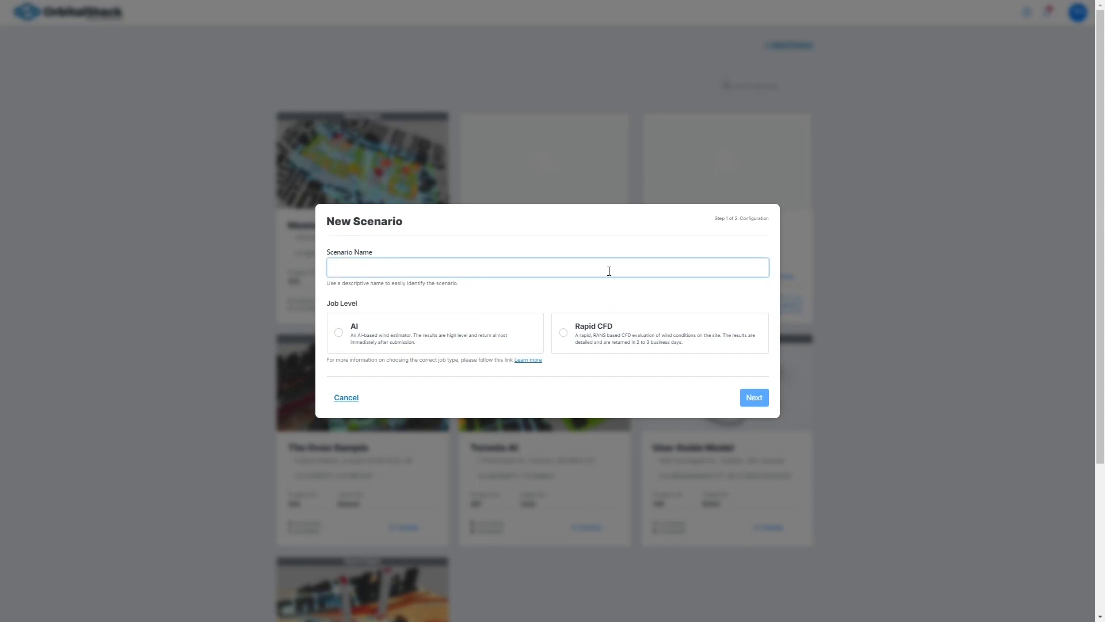
{"action": "type", "text": "Test Scenario"}
{"action": "left_click", "coordinate": [339, 334]}
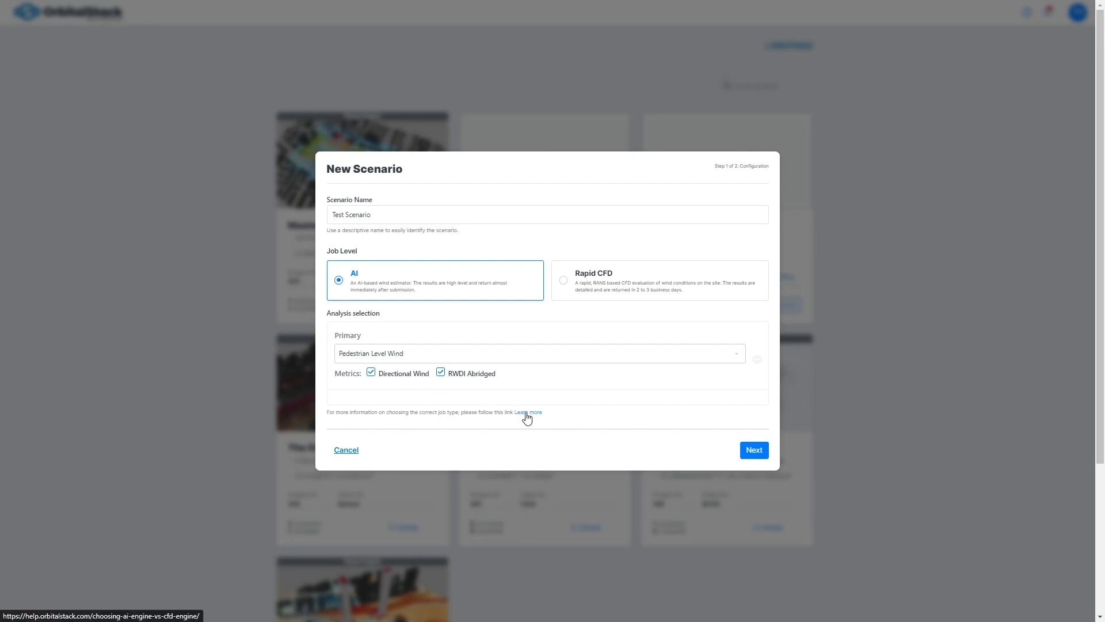
{"action": "left_click", "coordinate": [755, 451]}
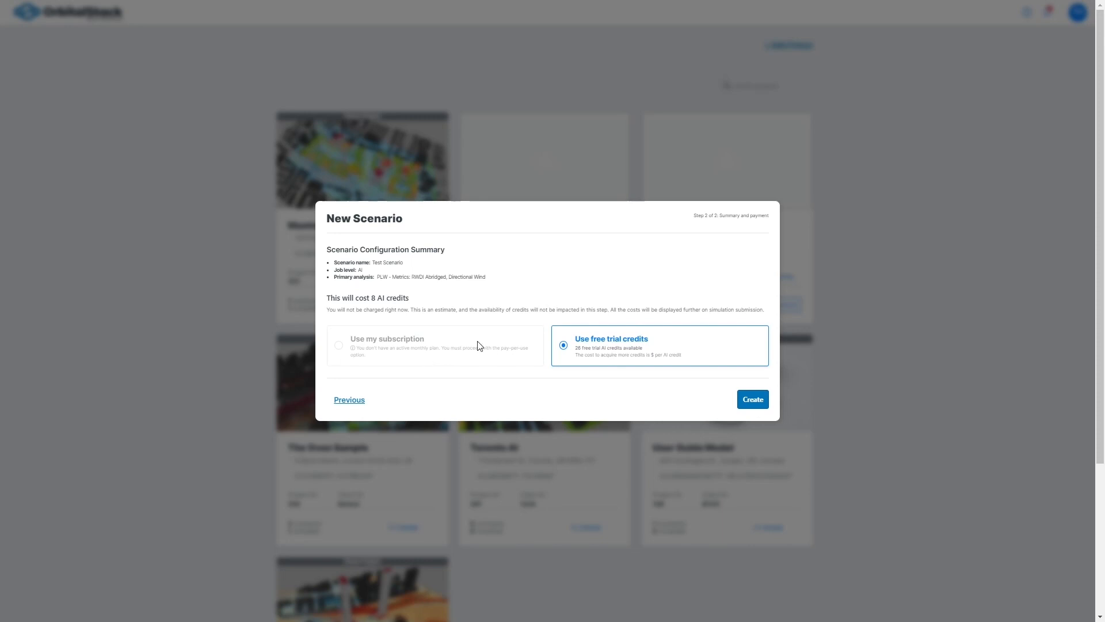
{"action": "left_click", "coordinate": [755, 403]}
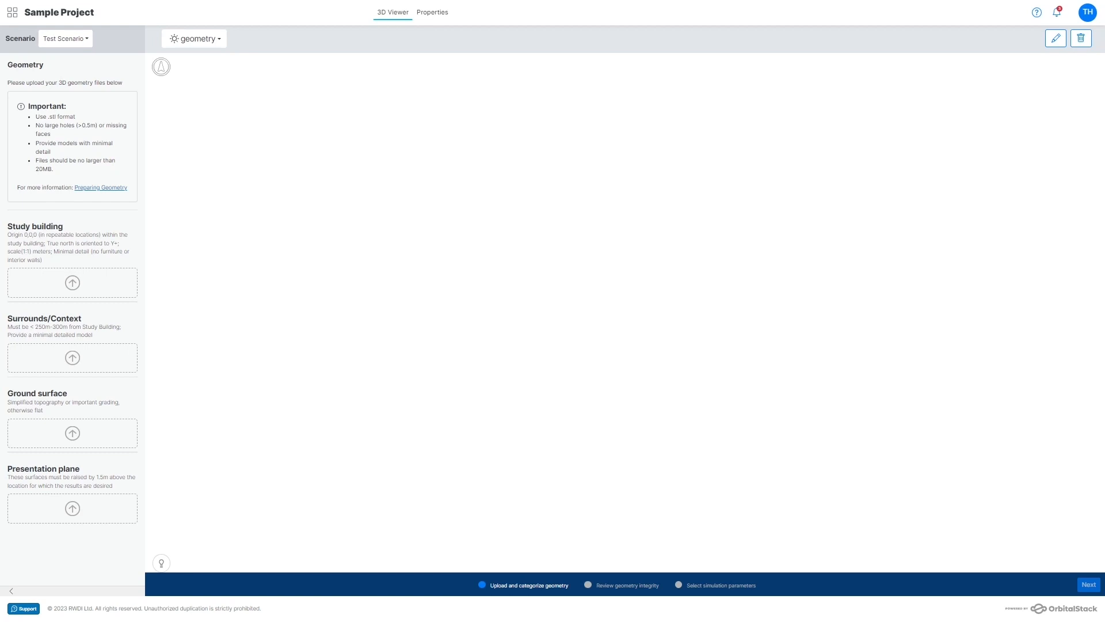
Upload study.stl as the study building geometry and inspect the two towers
{"action": "left_click_drag", "start_coordinate": [94, 245], "coordinate": [83, 282]}
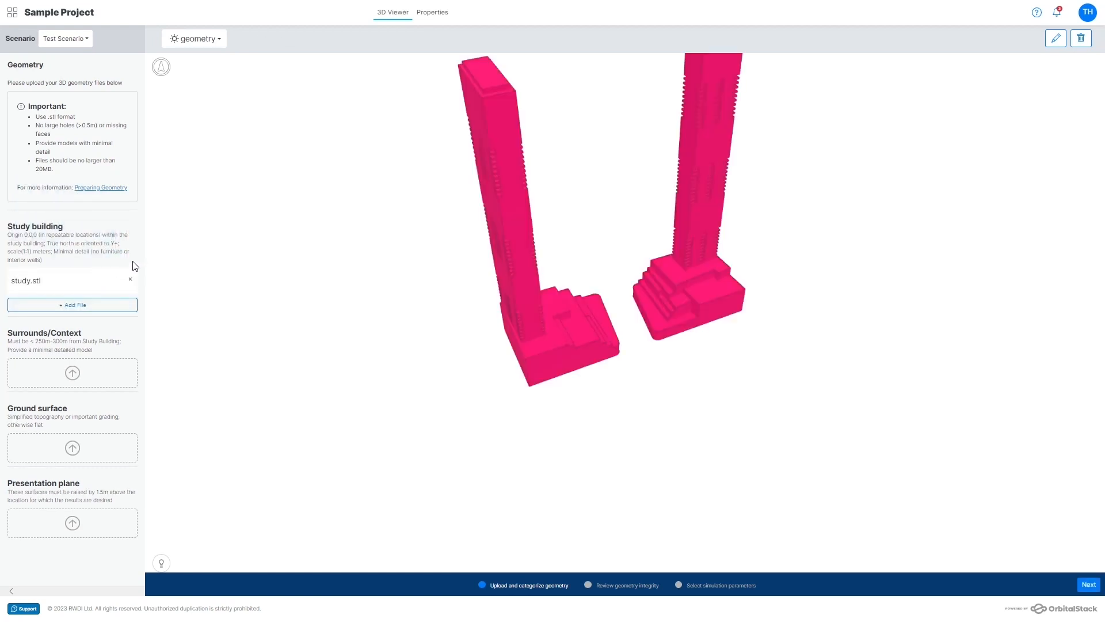
{"action": "left_click_drag", "start_coordinate": [602, 246], "coordinate": [594, 392]}
{"action": "scroll", "coordinate": [594, 392], "scroll_direction": "up", "scroll_amount": 5}
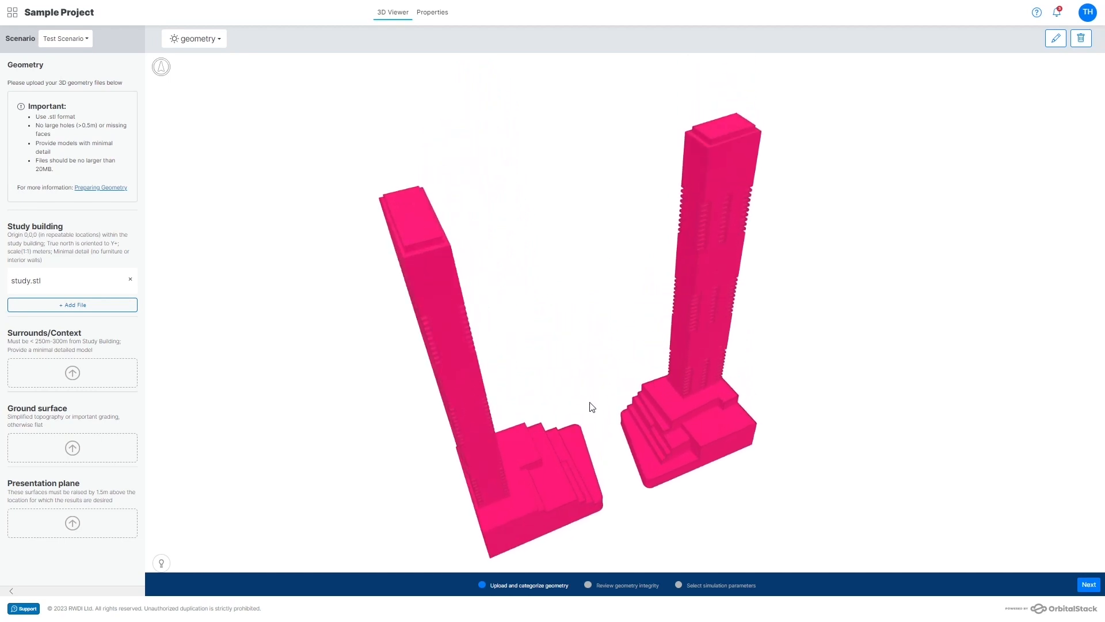
{"action": "right_click_drag", "start_coordinate": [595, 386], "coordinate": [595, 426]}
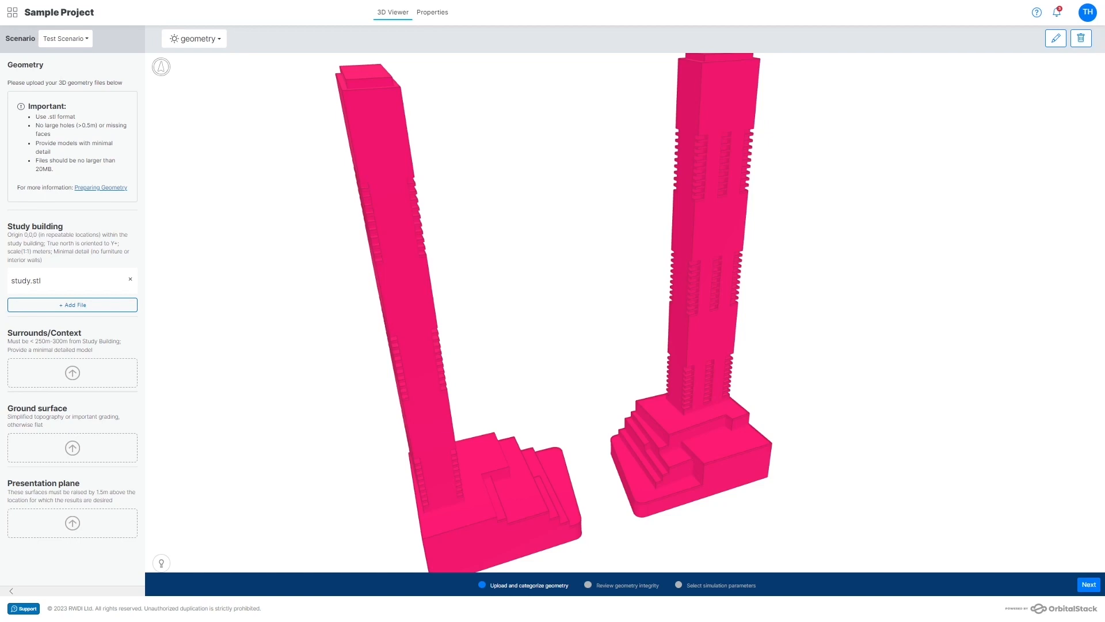
Upload surrounds.stl as the surrounds/context geometry and ground.stl as the ground surface
{"action": "left_click_drag", "start_coordinate": [63, 259], "coordinate": [72, 375]}
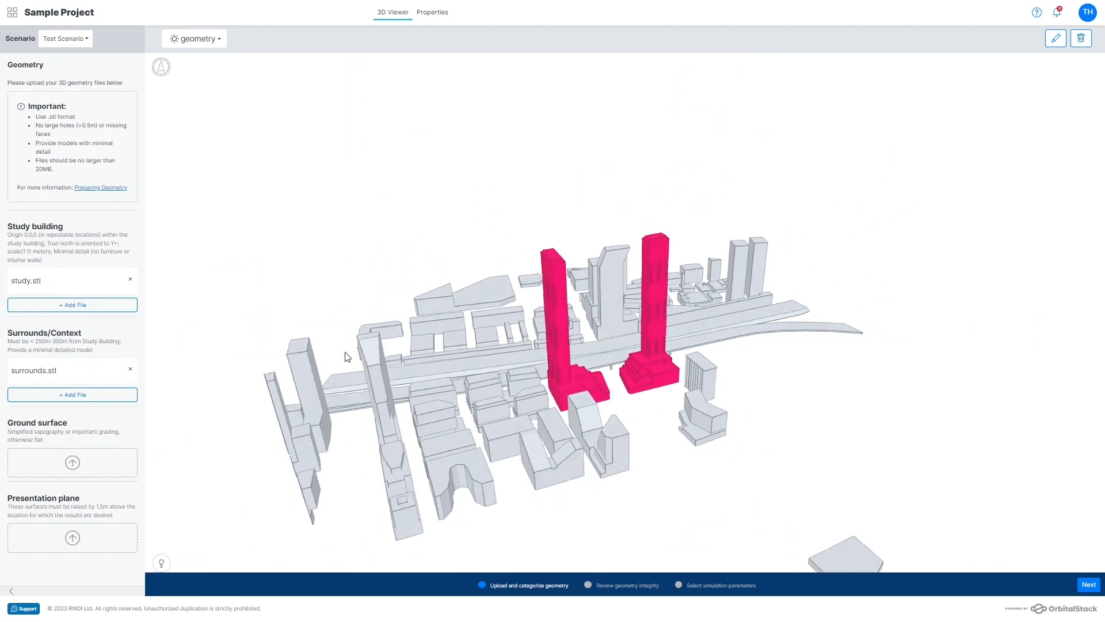
{"action": "left_click_drag", "start_coordinate": [1, 311], "coordinate": [80, 464]}
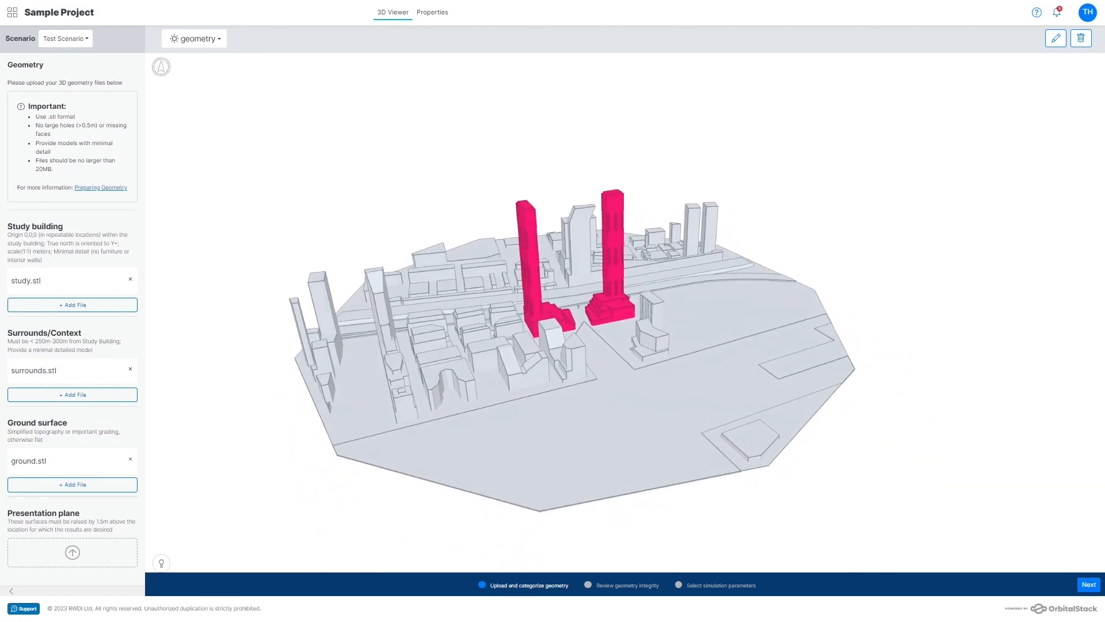
{"action": "left_click_drag", "start_coordinate": [550, 324], "coordinate": [537, 386]}
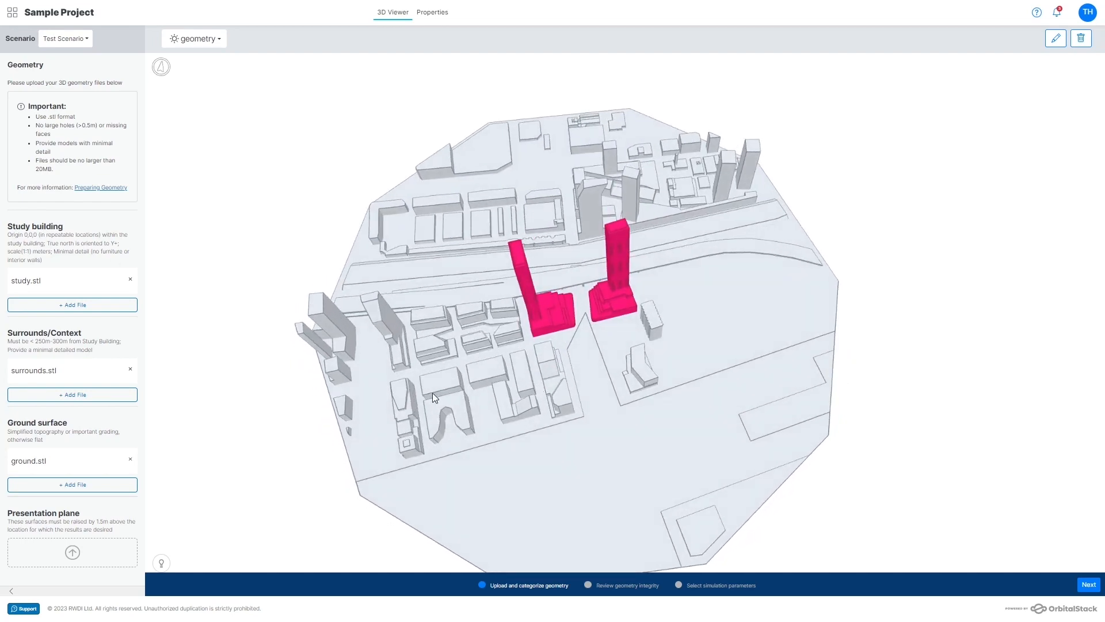
Upload the presentation plane files, including pp-ground.stl, and inspect the surfaces around the tower podiums
{"action": "mouse_move", "coordinate": [35, 403]}
{"action": "left_mouse_down"}
{"action": "mouse_move", "coordinate": [88, 476]}
{"action": "mouse_move", "coordinate": [98, 558]}
{"action": "left_mouse_up"}
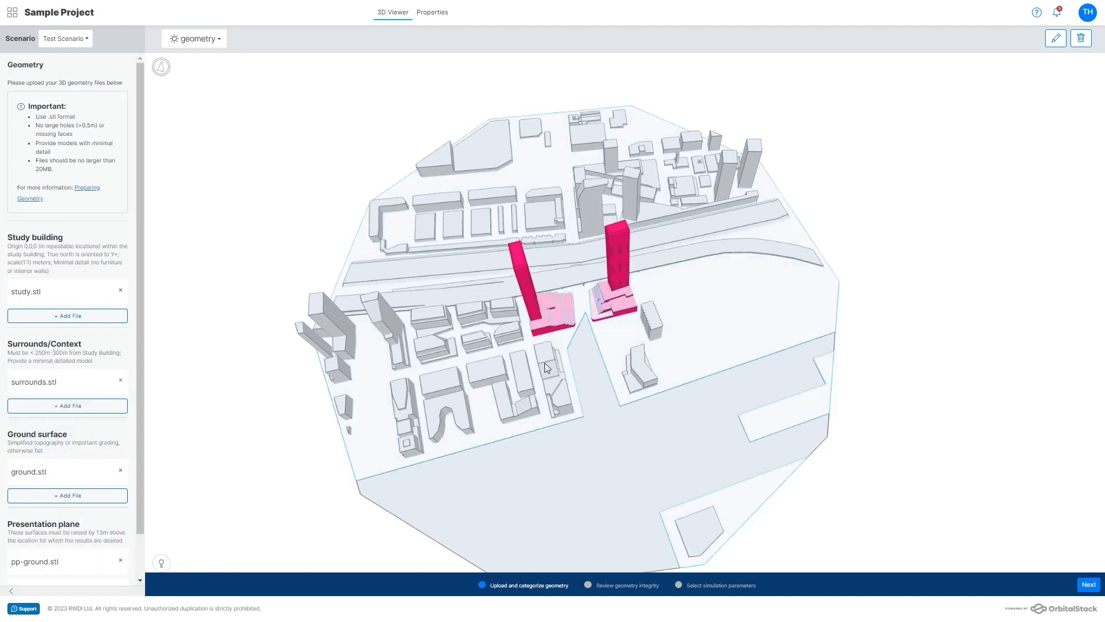
{"action": "scroll", "coordinate": [537, 405], "scroll_direction": "up", "scroll_amount": 5}
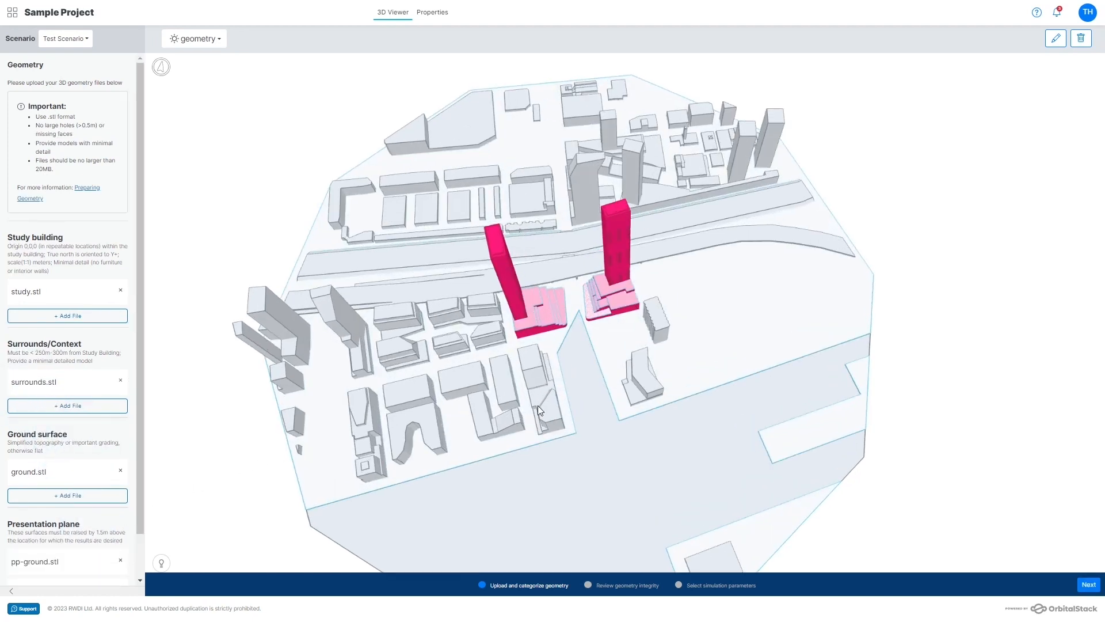
{"action": "left_click_drag", "start_coordinate": [531, 387], "coordinate": [502, 350]}
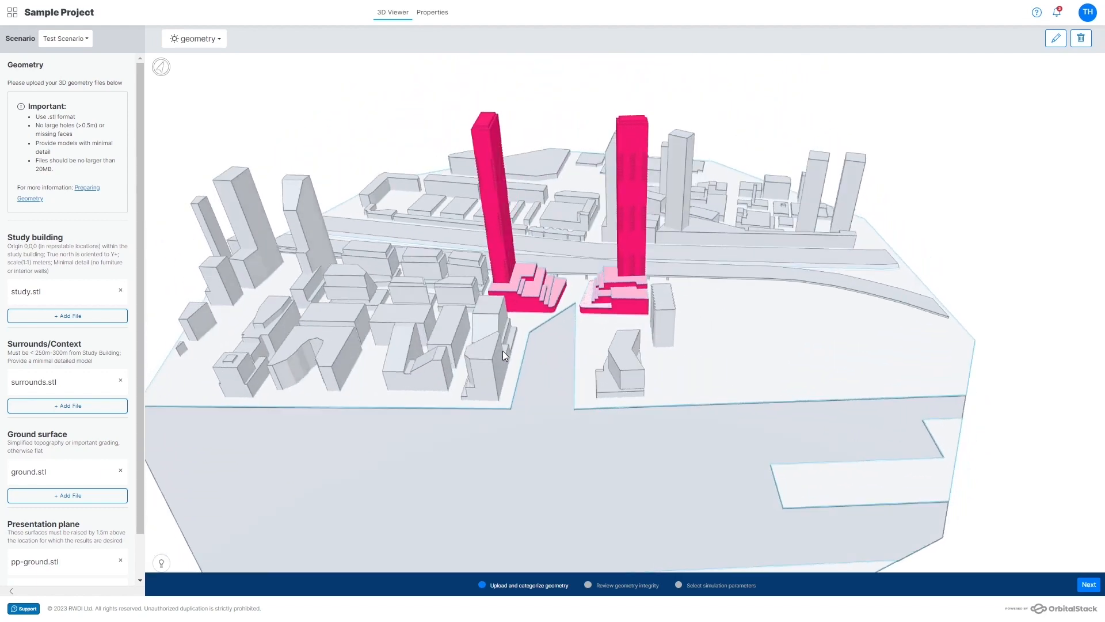
{"action": "scroll", "coordinate": [613, 345], "scroll_direction": "up", "scroll_amount": 8}
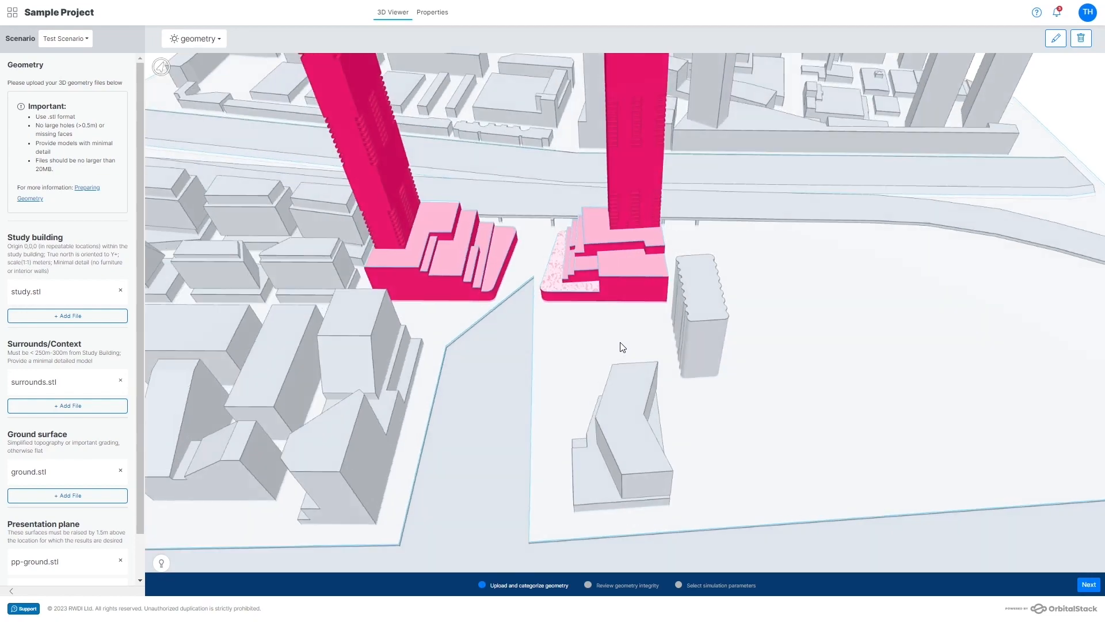
Proceed to the geometry integrity review and confirm the Presentation Surfaces and Project Origin checks
{"action": "left_click_drag", "start_coordinate": [620, 342], "coordinate": [605, 296]}
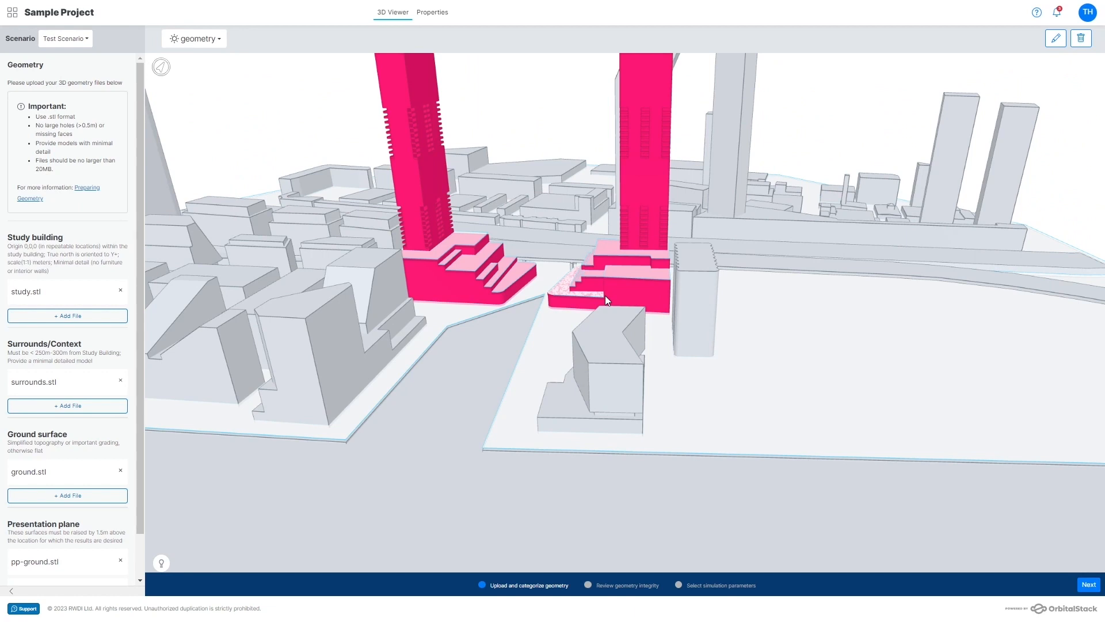
{"action": "scroll", "coordinate": [706, 319], "scroll_direction": "up", "scroll_amount": 5}
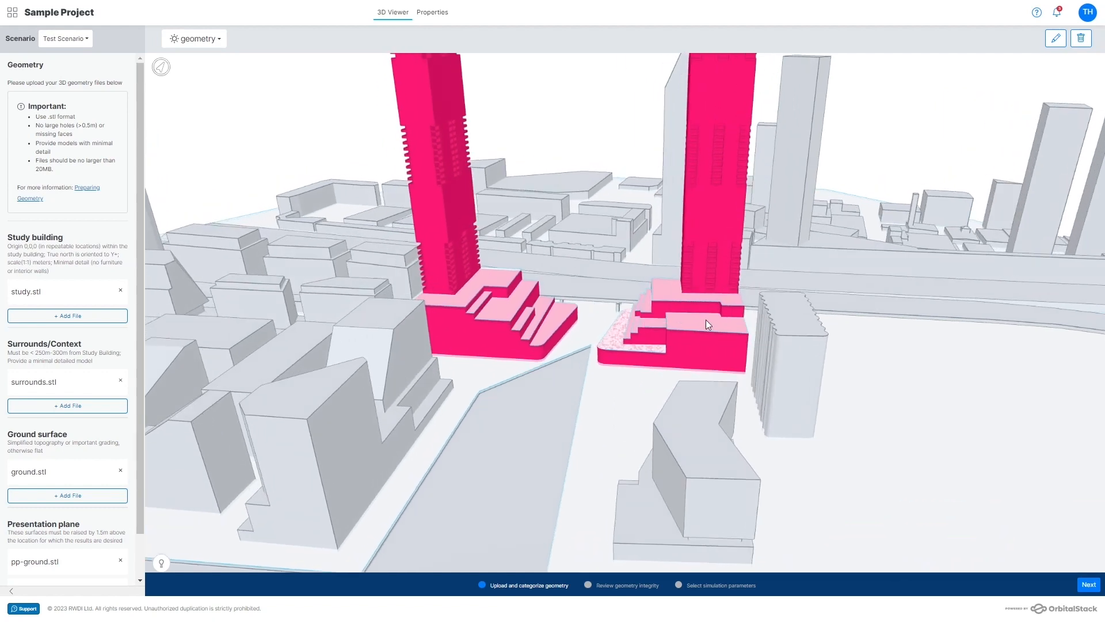
{"action": "scroll", "coordinate": [709, 361], "scroll_direction": "down", "scroll_amount": 6}
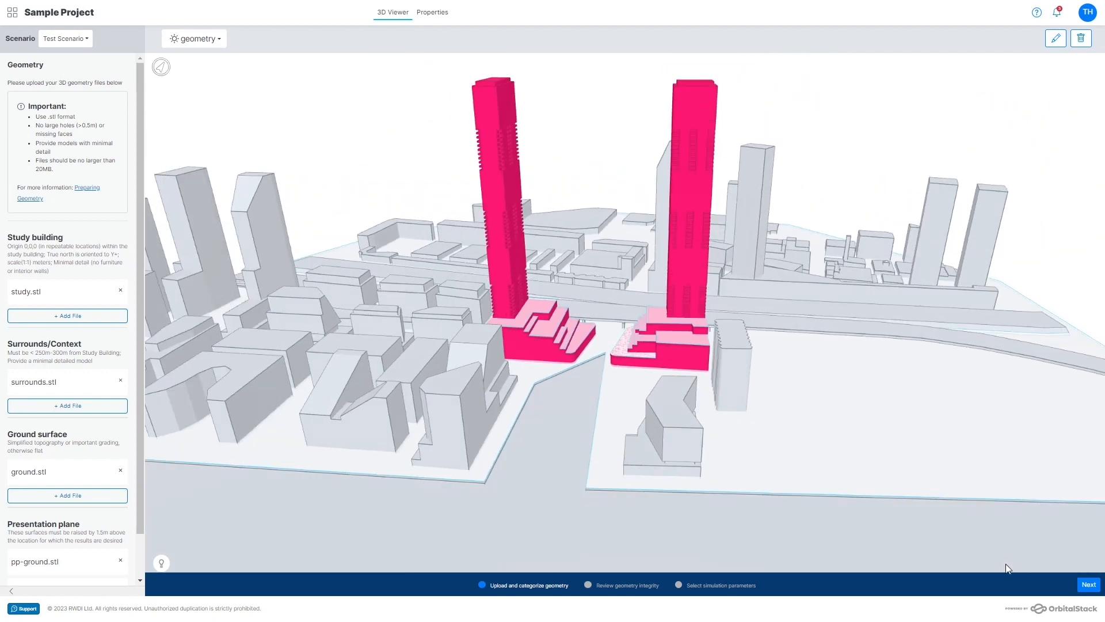
{"action": "left_click", "coordinate": [1088, 585]}
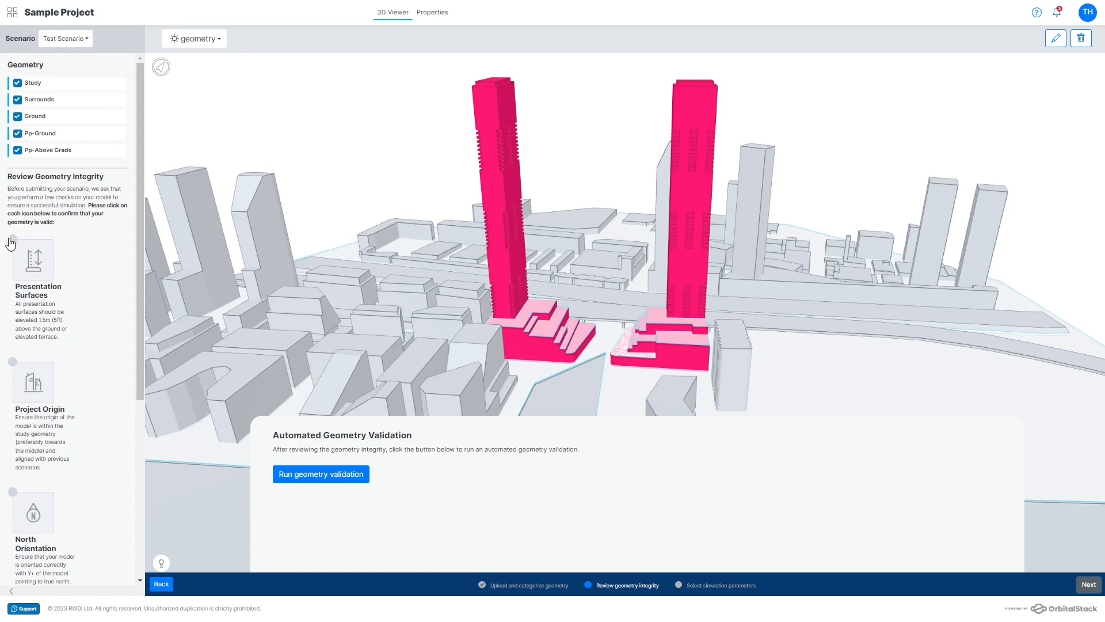
{"action": "left_click", "coordinate": [10, 240]}
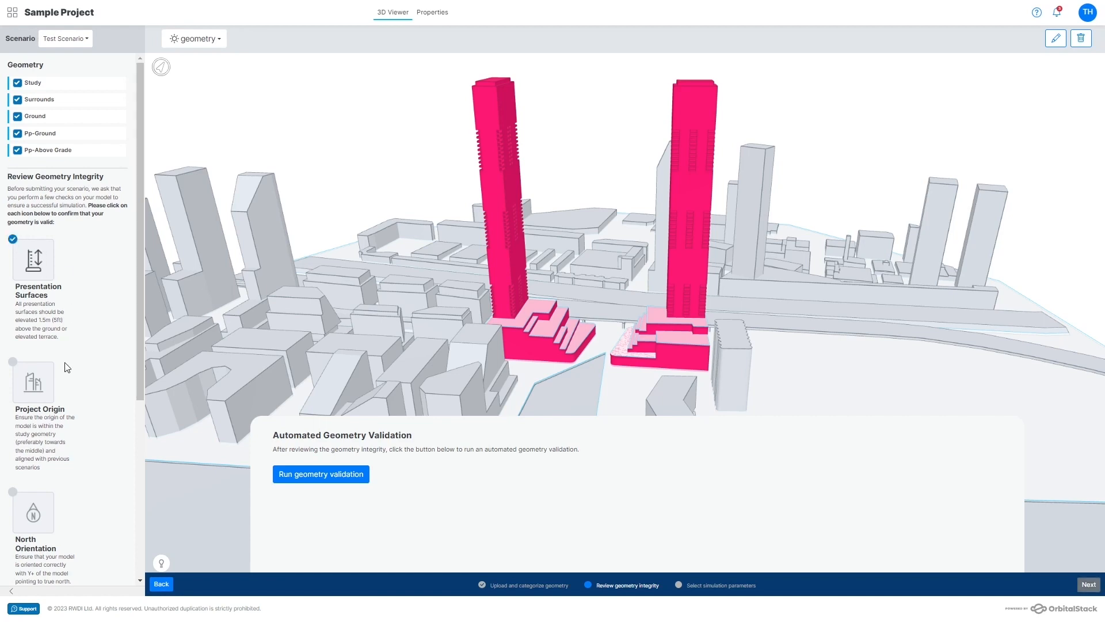
{"action": "scroll", "coordinate": [67, 367], "scroll_direction": "down", "scroll_amount": 3}
{"action": "left_click", "coordinate": [13, 191]}
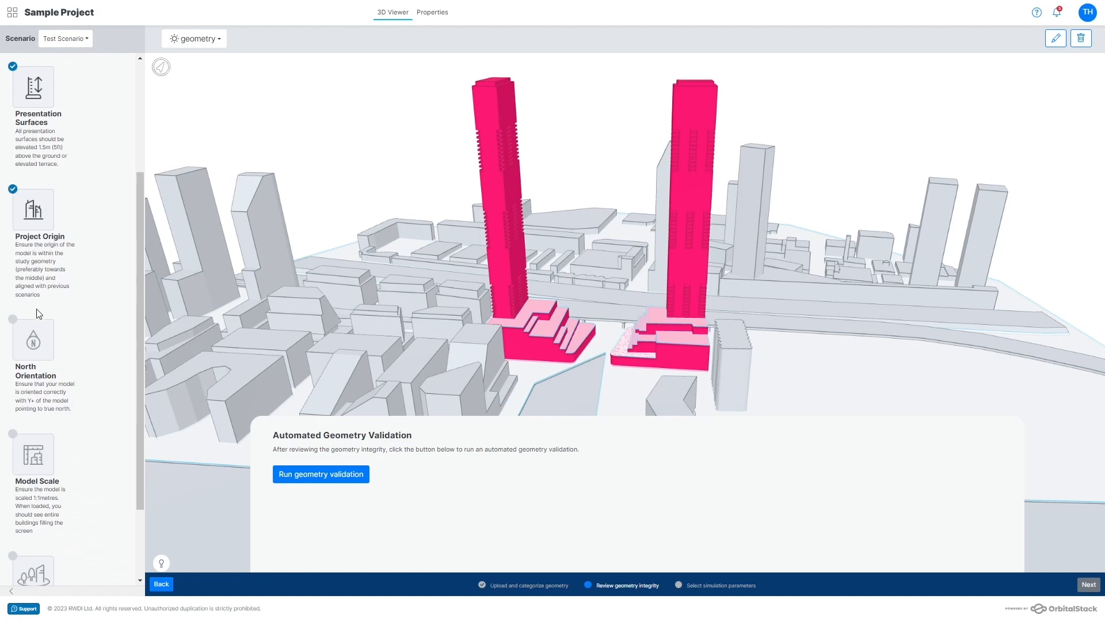
Confirm the North Orientation, Model Scale and Ground/Terrain checks, orienting the 3D view to north
{"action": "left_click", "coordinate": [13, 320]}
{"action": "left_click", "coordinate": [162, 68]}
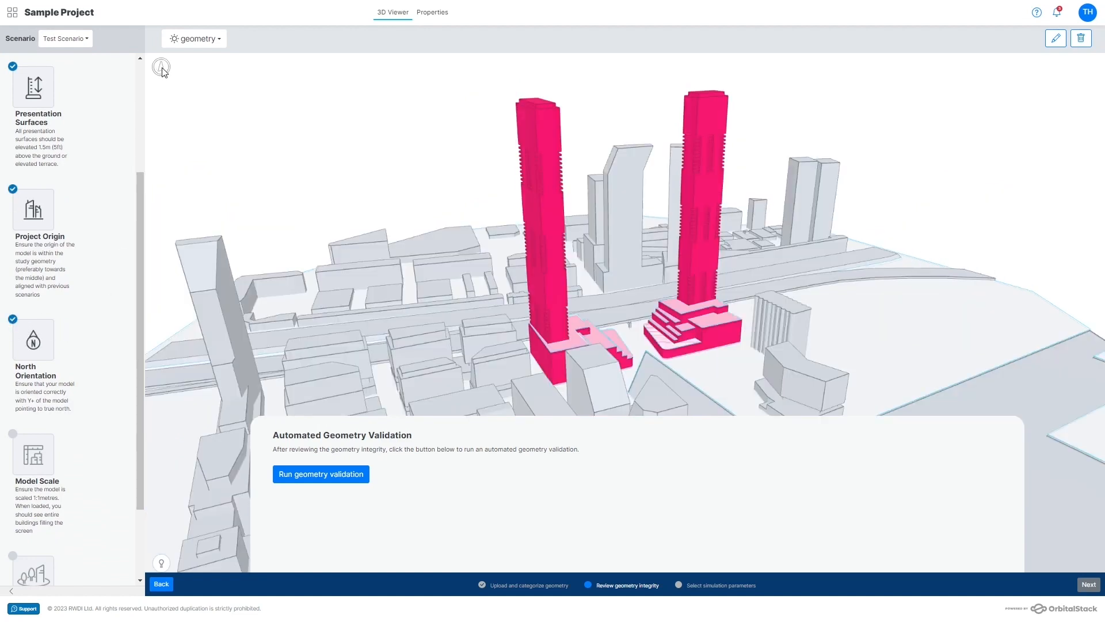
{"action": "scroll", "coordinate": [63, 435], "scroll_direction": "down", "scroll_amount": 2}
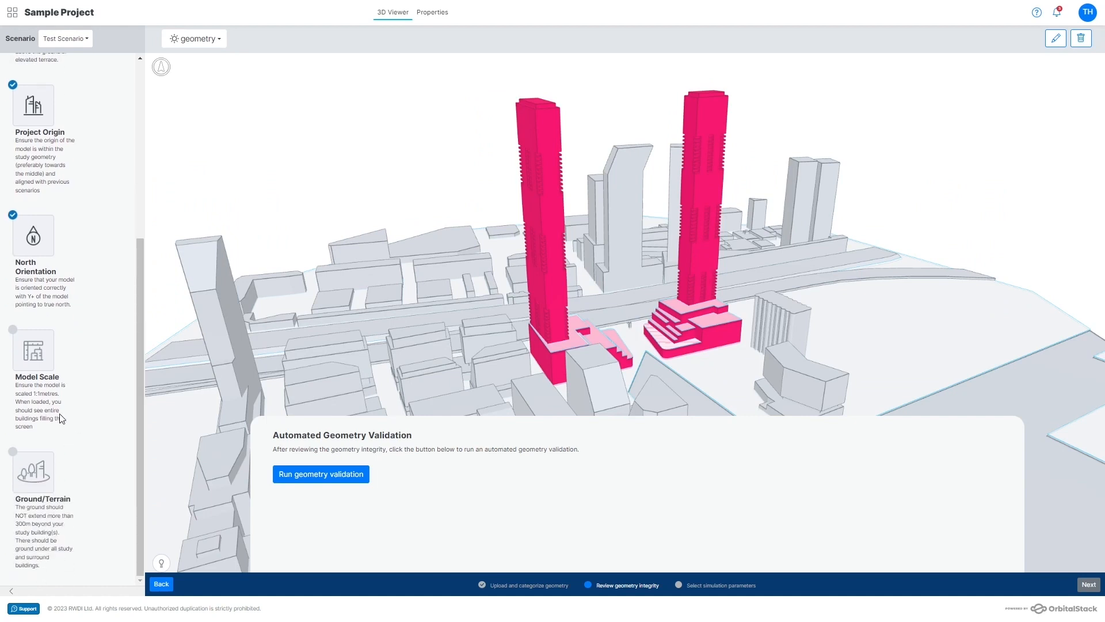
{"action": "left_click", "coordinate": [15, 331]}
{"action": "left_click", "coordinate": [26, 460]}
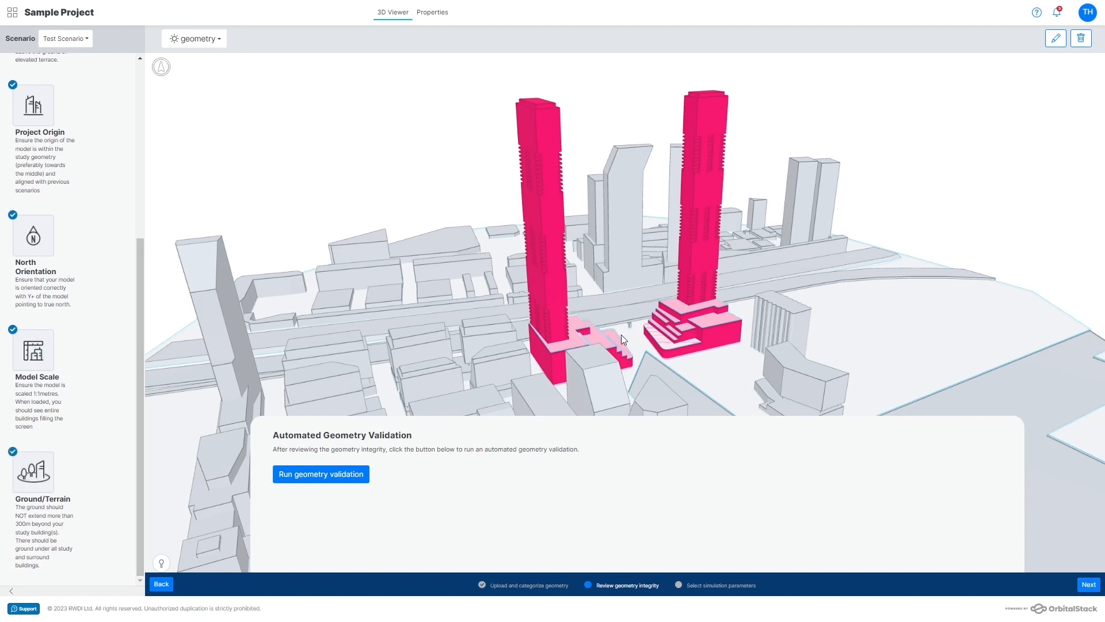
Run the automated geometry validation and continue to the simulation parameters, keeping the Default seasons
{"action": "left_click", "coordinate": [365, 475]}
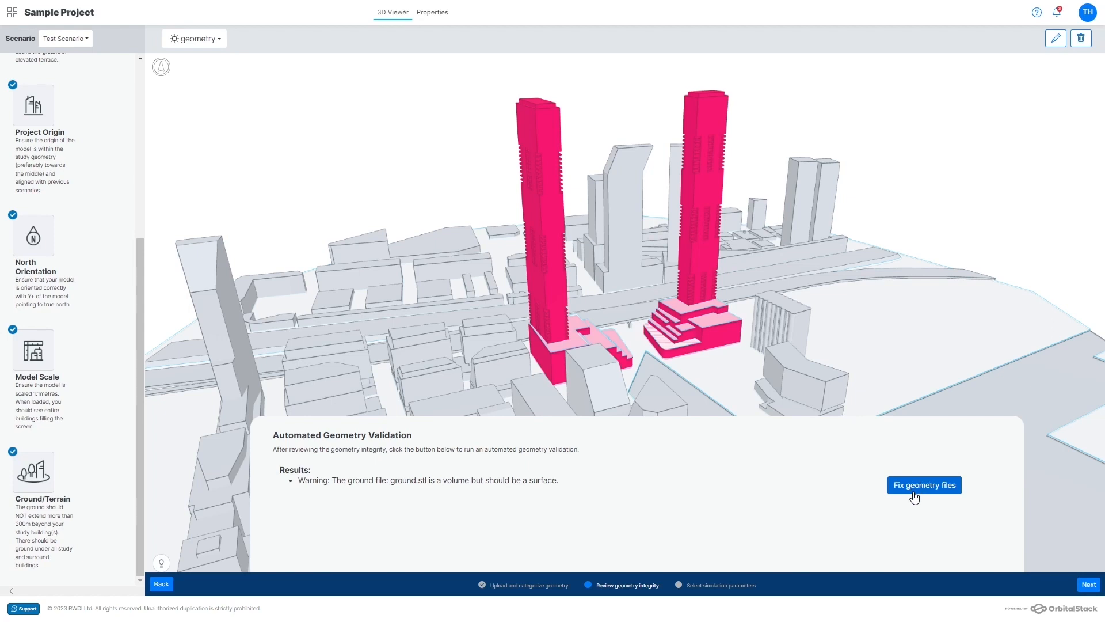
{"action": "left_click", "coordinate": [1086, 585]}
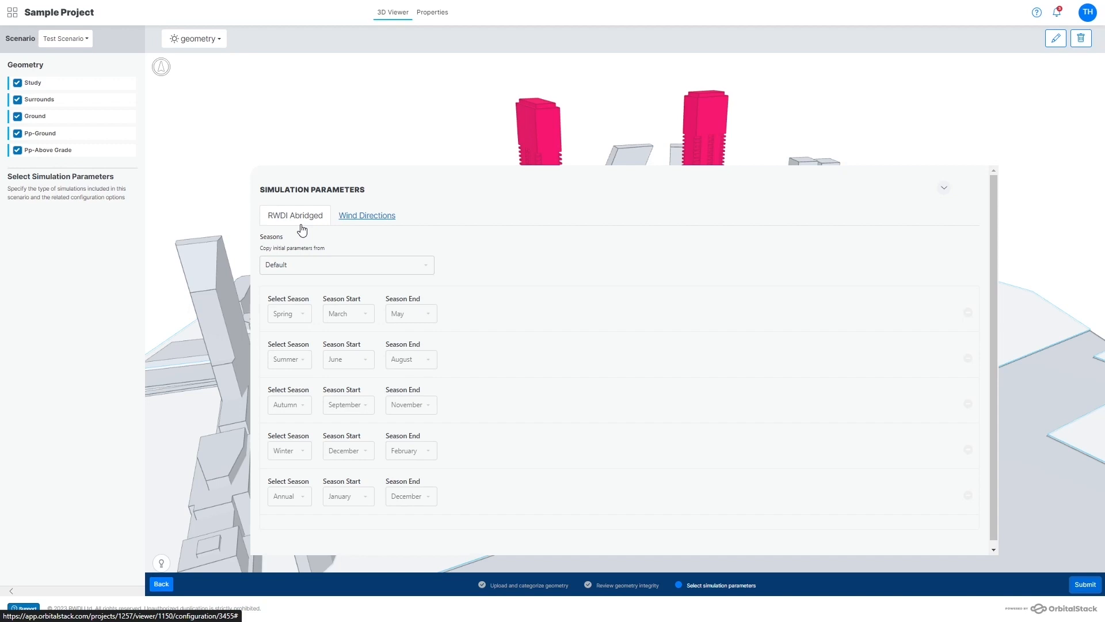
{"action": "left_click", "coordinate": [306, 265]}
{"action": "left_click", "coordinate": [308, 278]}
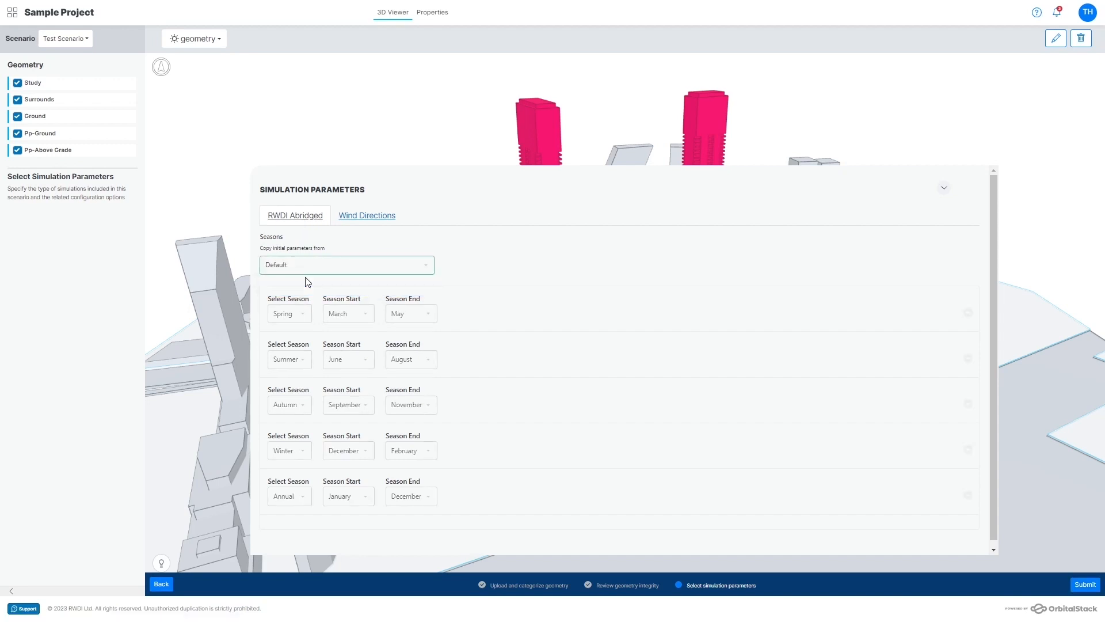
Open the wind direction settings and examine the direction and upwind terrain choices for the N (0°) entry
{"action": "left_click", "coordinate": [364, 221]}
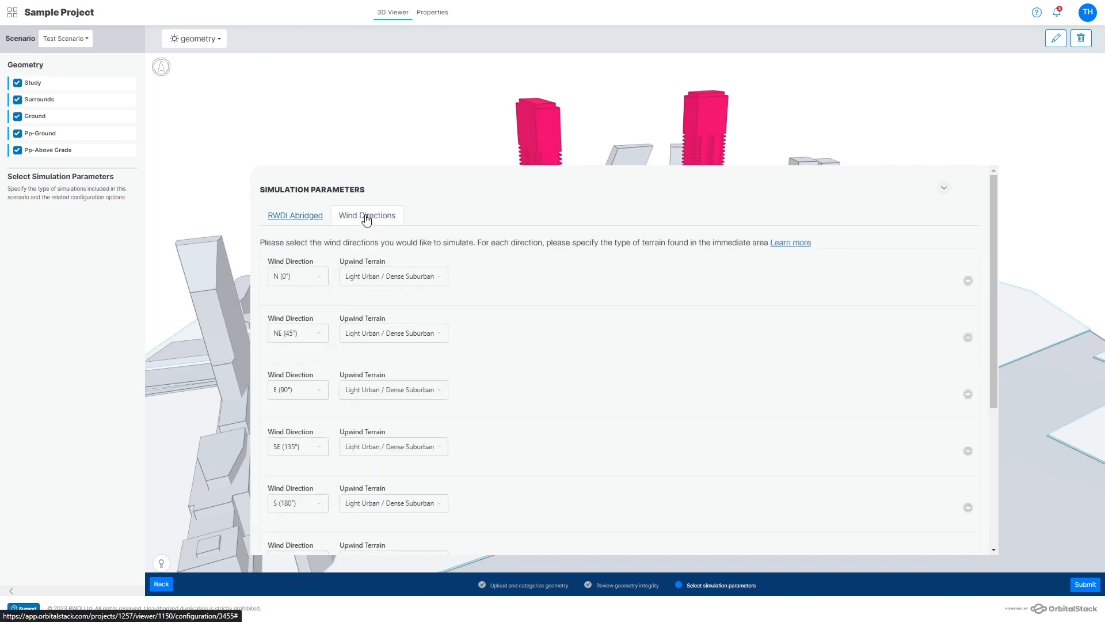
{"action": "left_click", "coordinate": [317, 278]}
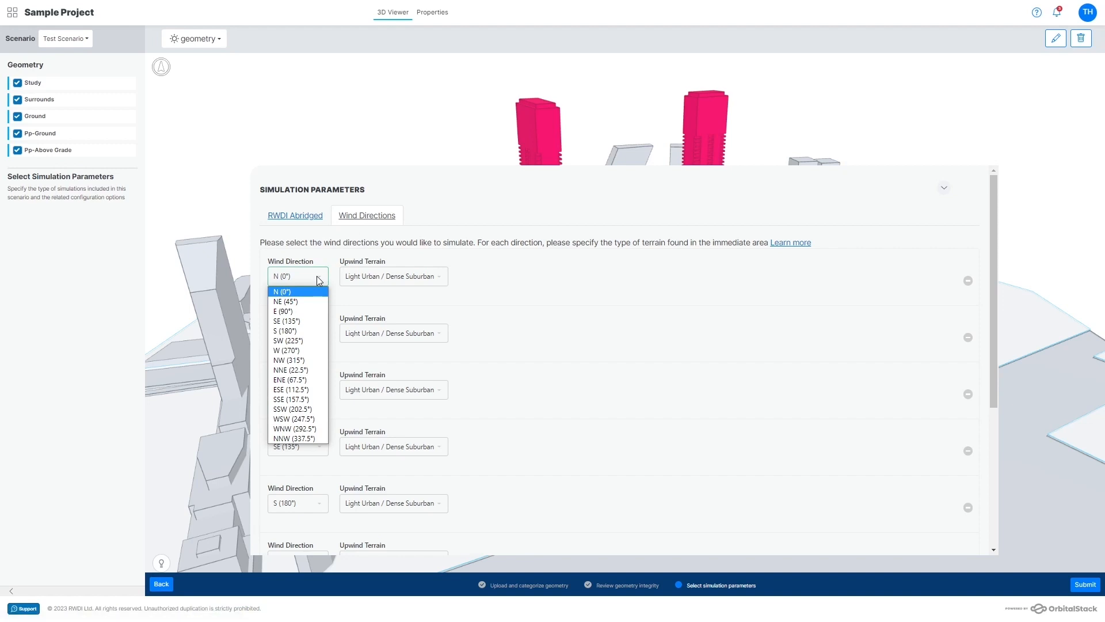
{"action": "left_click", "coordinate": [317, 278]}
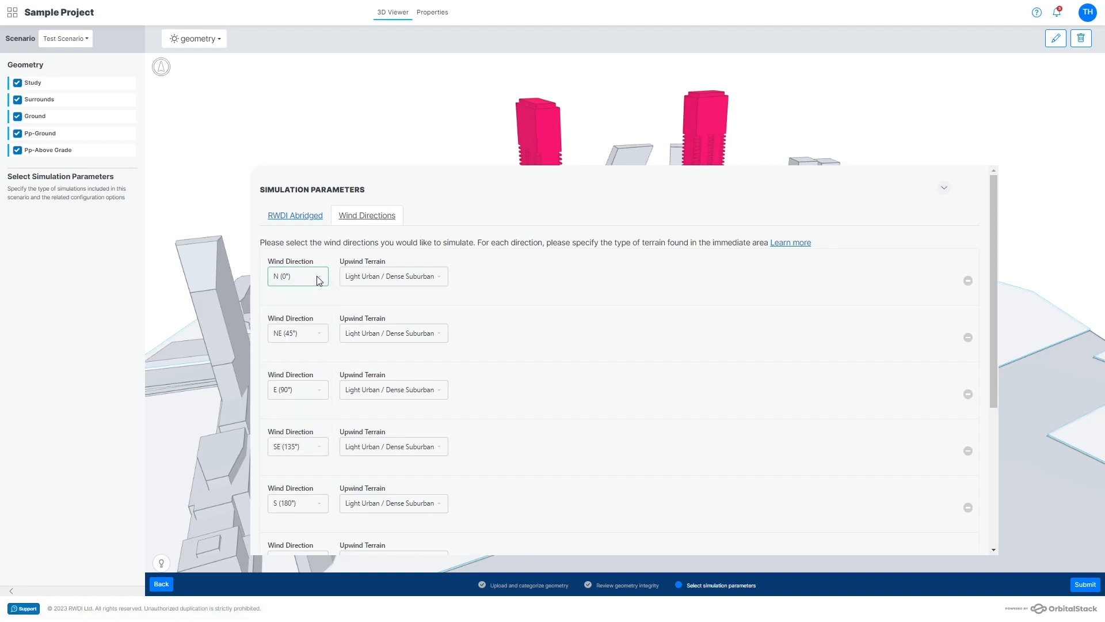
{"action": "left_click", "coordinate": [370, 278]}
{"action": "left_click", "coordinate": [370, 278]}
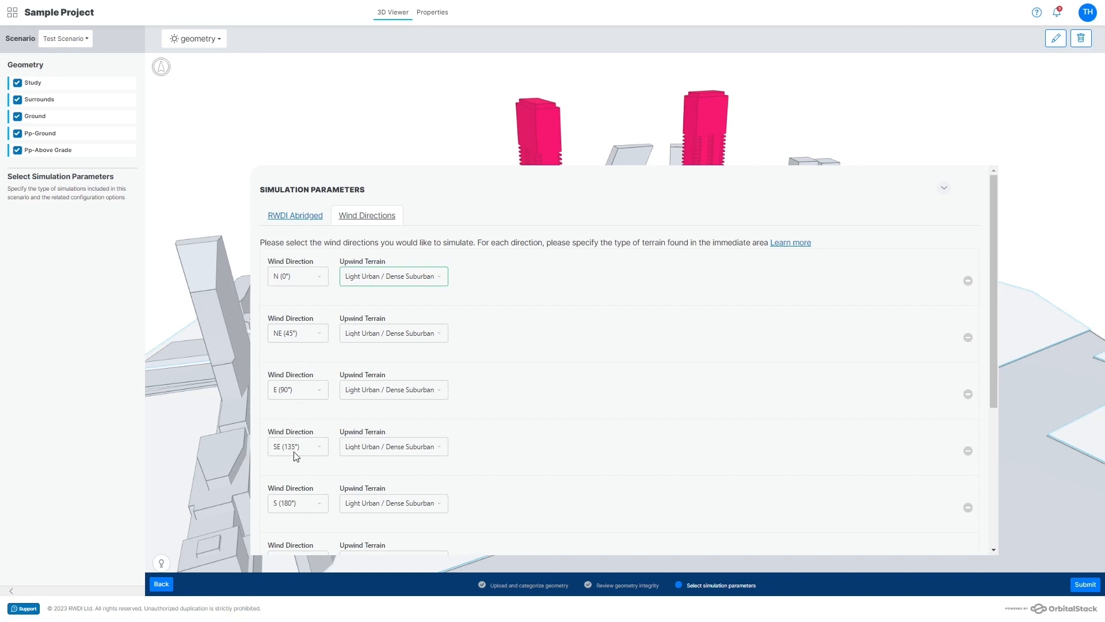
Set the upwind terrain to Rural for NE, Open Fields for E, Dense Urban for SE and Forest / Suburban for S
{"action": "scroll", "coordinate": [311, 515], "scroll_direction": "down", "scroll_amount": 3}
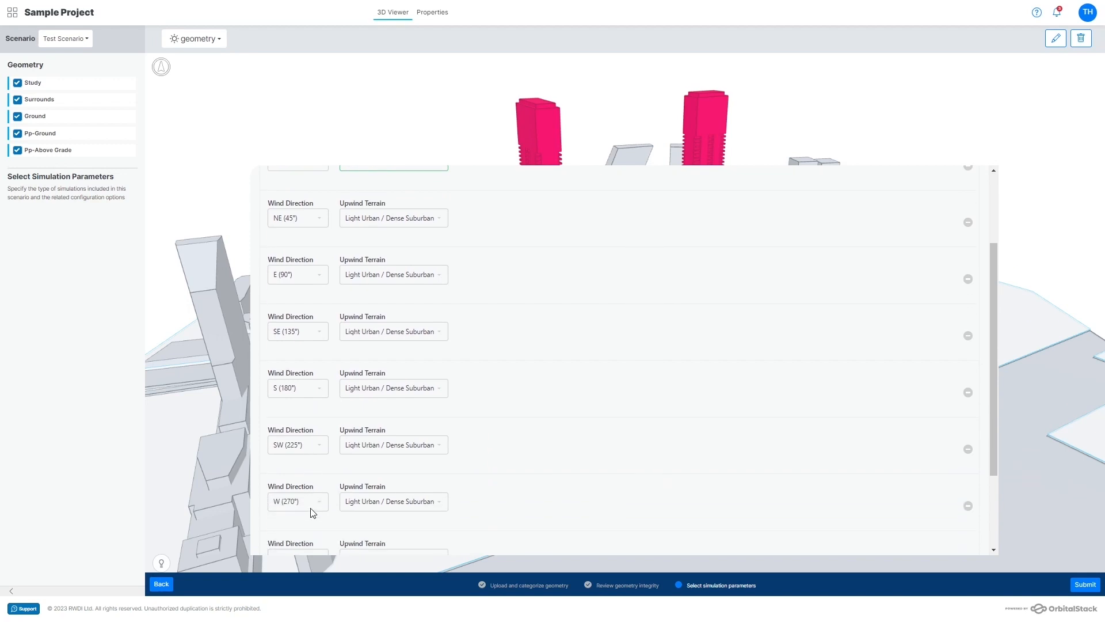
{"action": "left_click", "coordinate": [429, 221]}
{"action": "left_click", "coordinate": [406, 243]}
{"action": "left_click", "coordinate": [403, 275]}
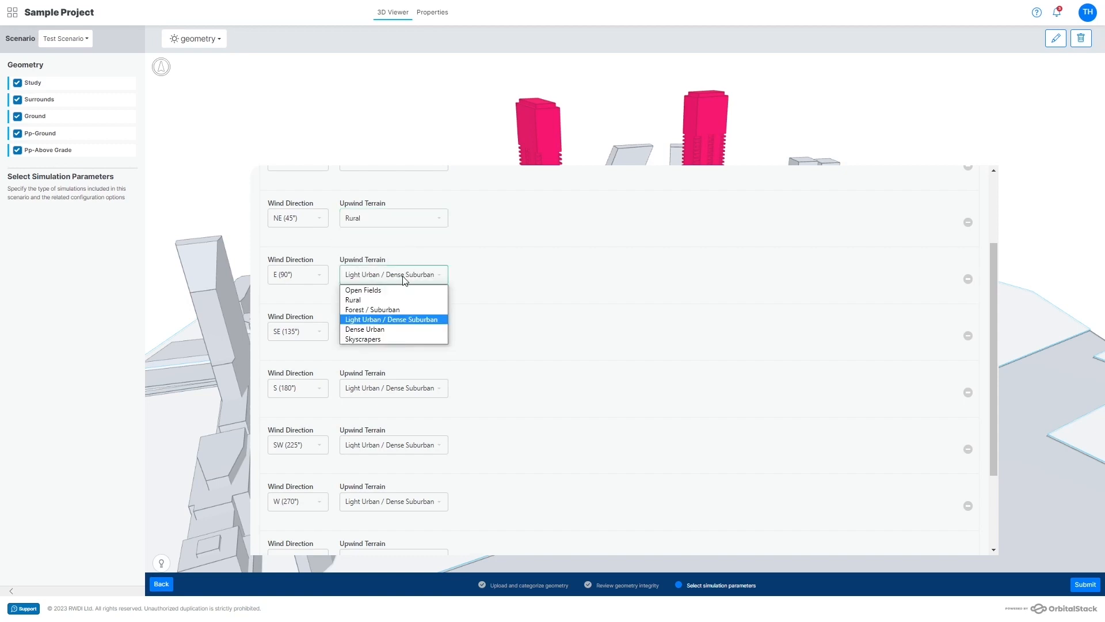
{"action": "left_click", "coordinate": [400, 293]}
{"action": "left_click", "coordinate": [389, 331]}
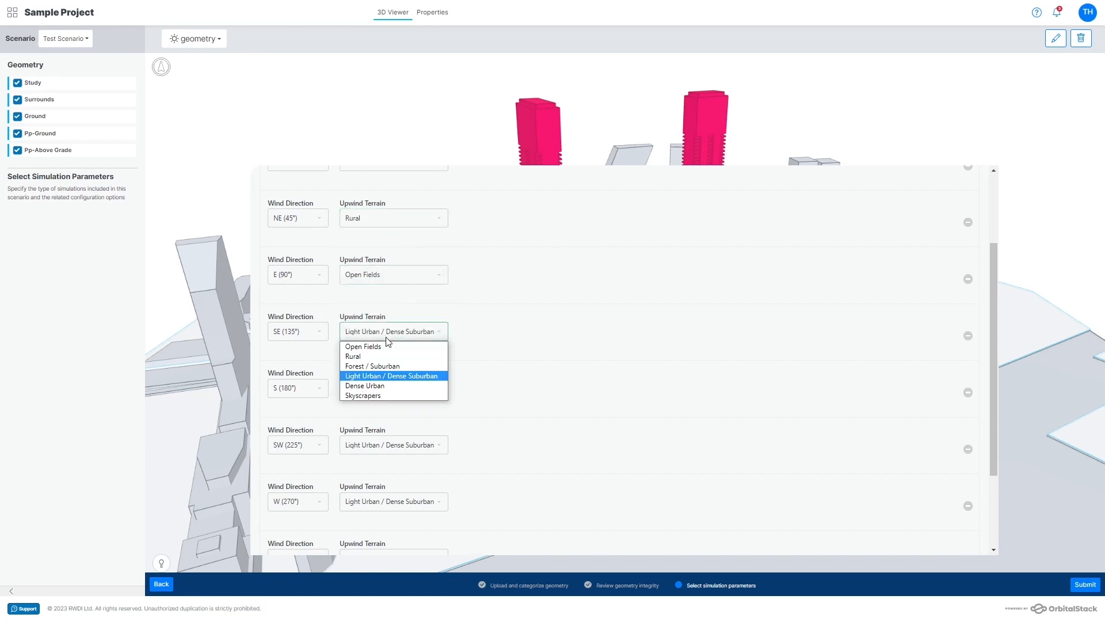
{"action": "left_click", "coordinate": [393, 387]}
{"action": "left_click", "coordinate": [393, 390]}
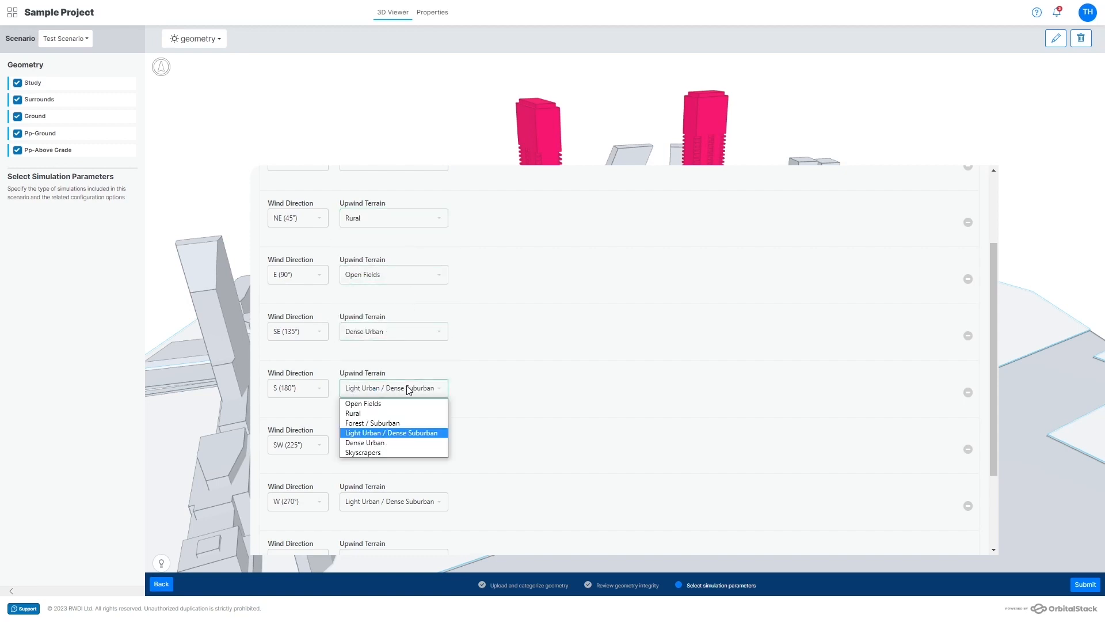
{"action": "left_click", "coordinate": [396, 422]}
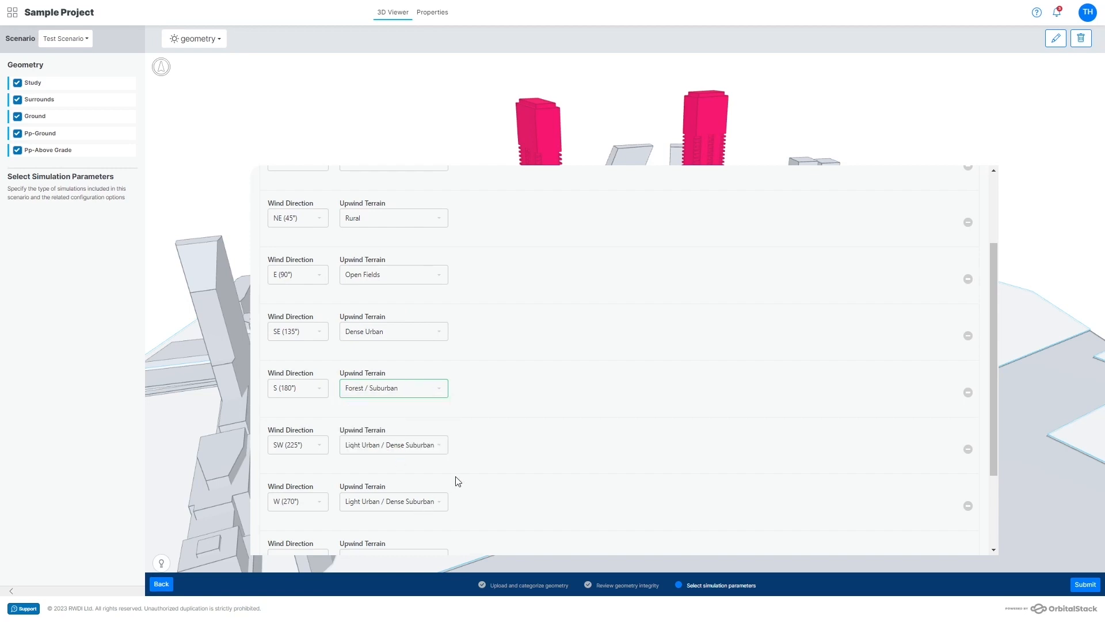
Change the upwind terrain for the N (0°) wind direction
{"action": "scroll", "coordinate": [458, 481], "scroll_direction": "up", "scroll_amount": 3}
{"action": "left_click", "coordinate": [393, 276]}
{"action": "left_click", "coordinate": [403, 299]}
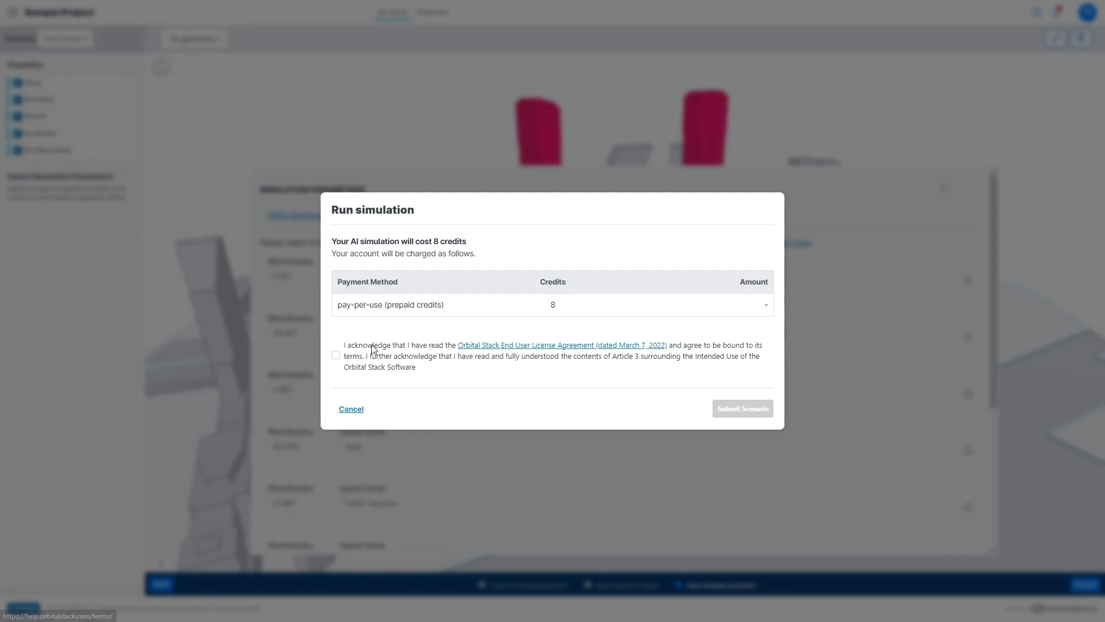
Accept the Orbital Stack End User License Agreement and submit the scenario for simulation
{"action": "left_click", "coordinate": [336, 356]}
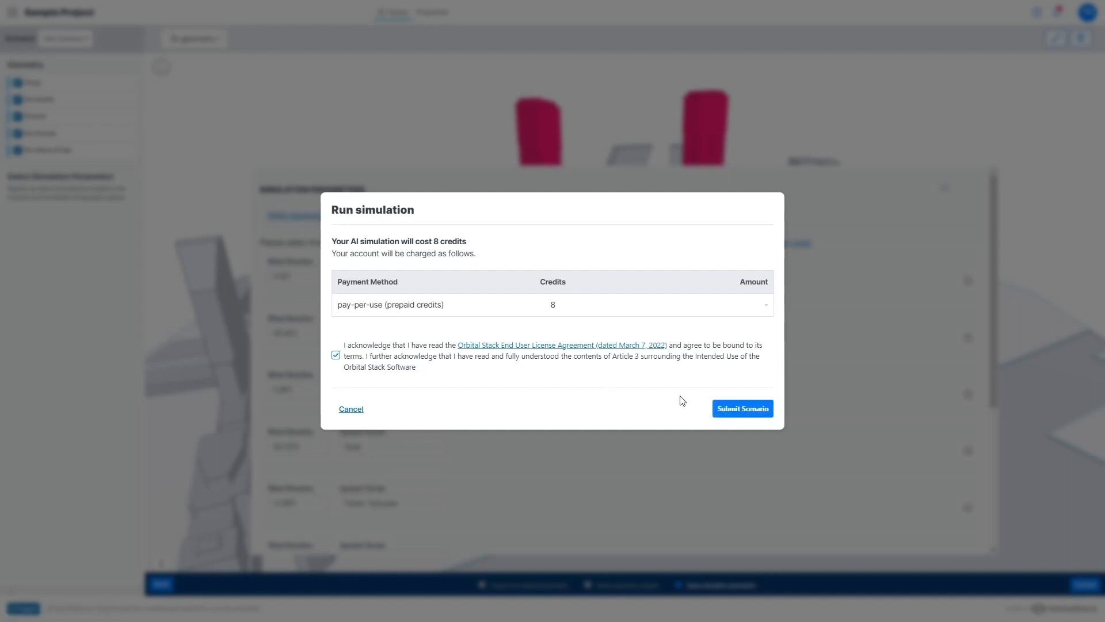
{"action": "left_click", "coordinate": [729, 410]}
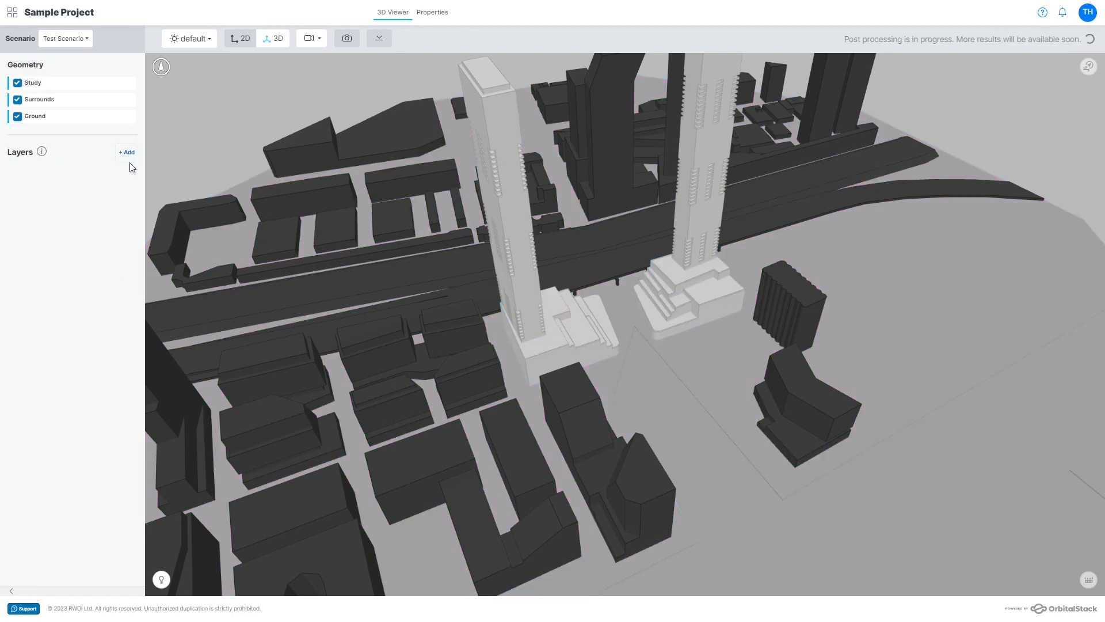
Add all horizontal directional wind intensity layers, from 0.0 to 315.0, to the results viewer
{"action": "left_click", "coordinate": [128, 153]}
{"action": "left_click", "coordinate": [178, 79]}
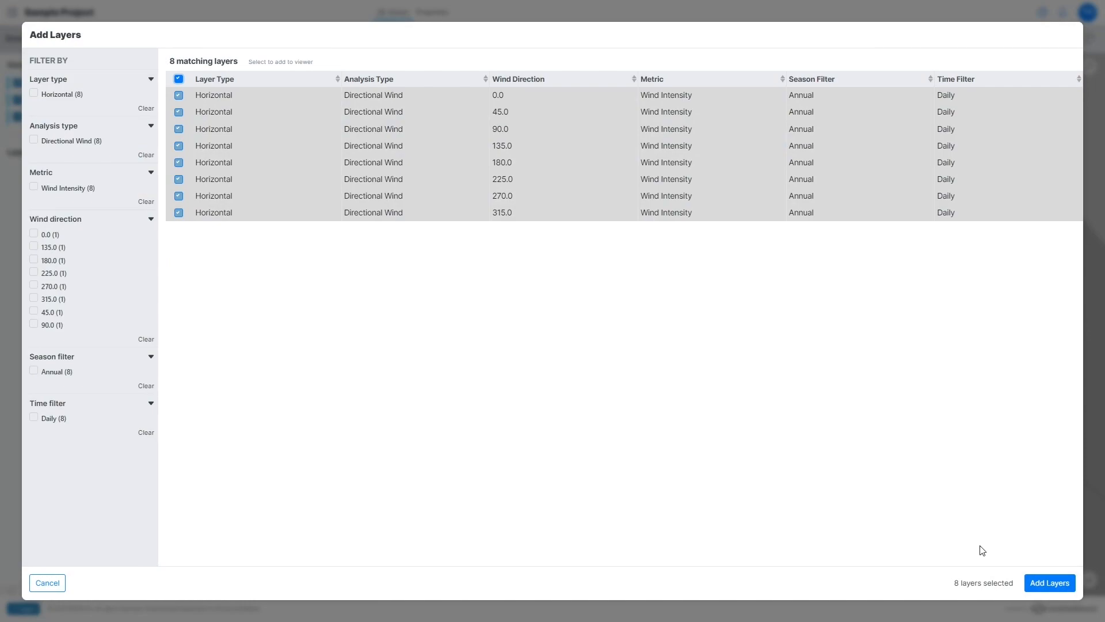
{"action": "left_click", "coordinate": [1030, 584]}
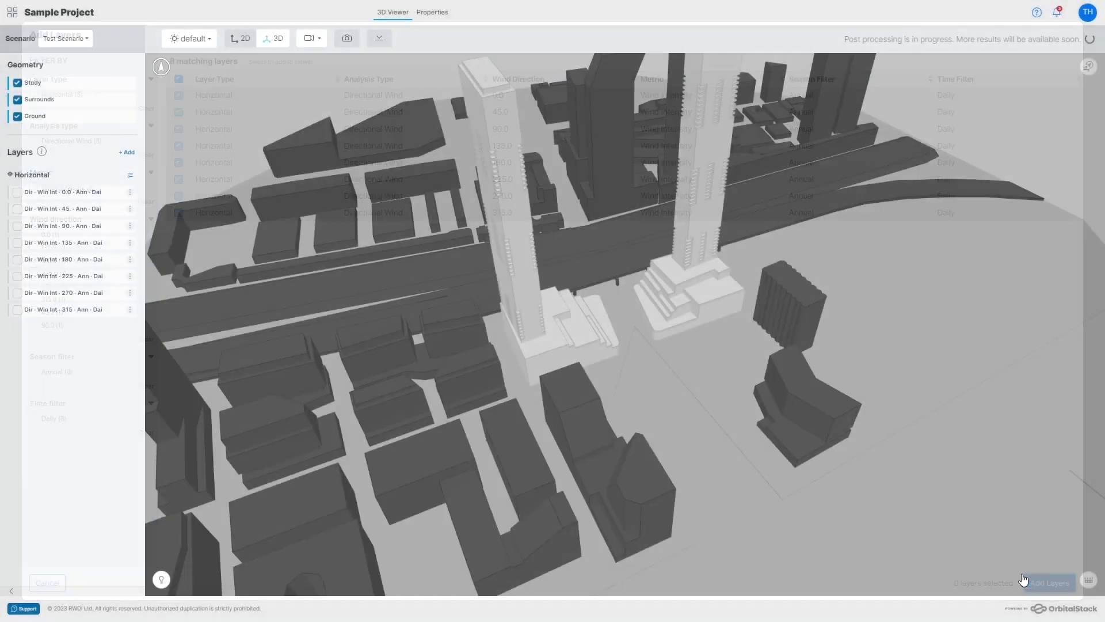